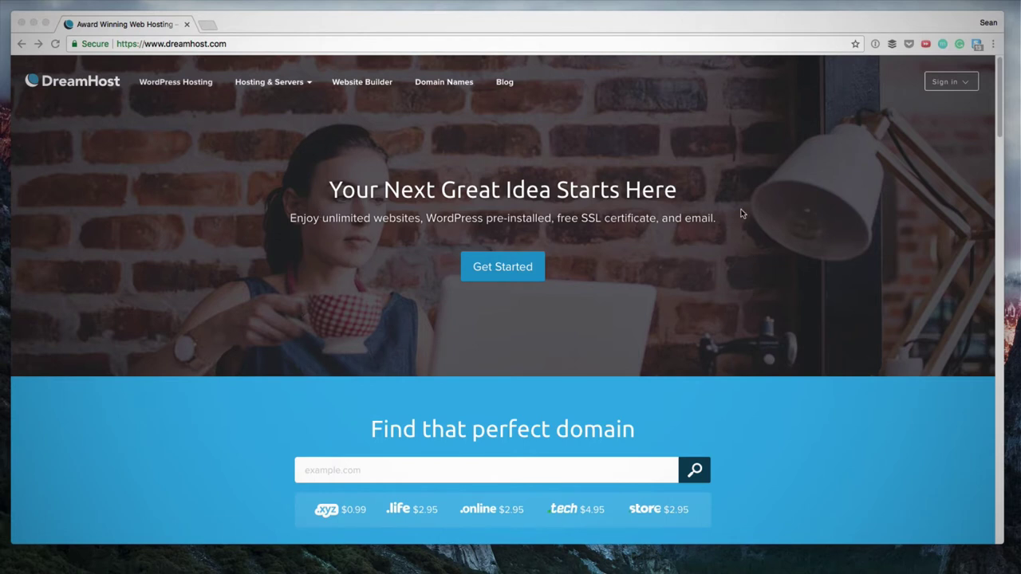
# - Open the Web Hosting Control Panel from the site's sign-in options
pyautogui.click(955, 86)
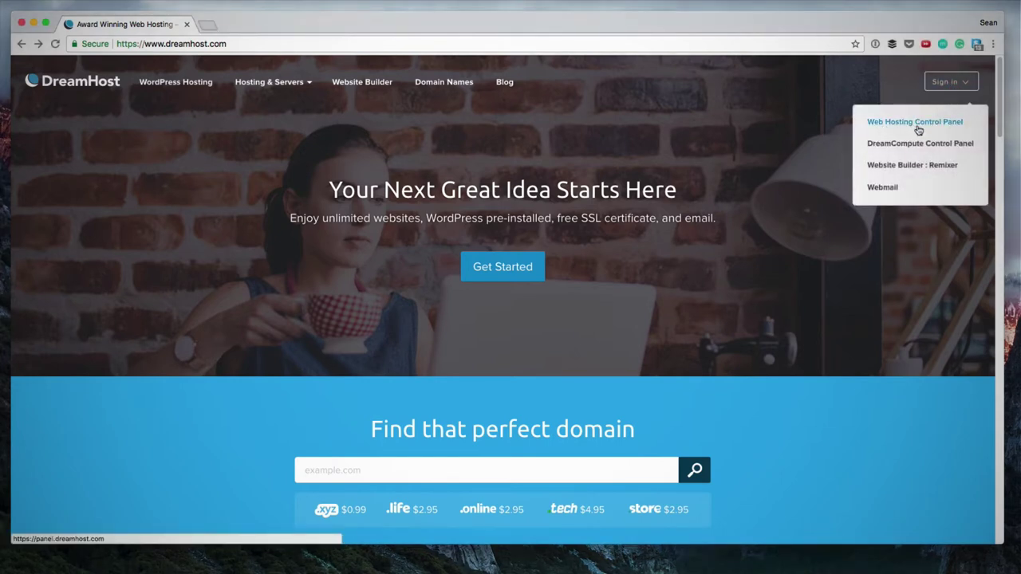
pyautogui.click(920, 129)
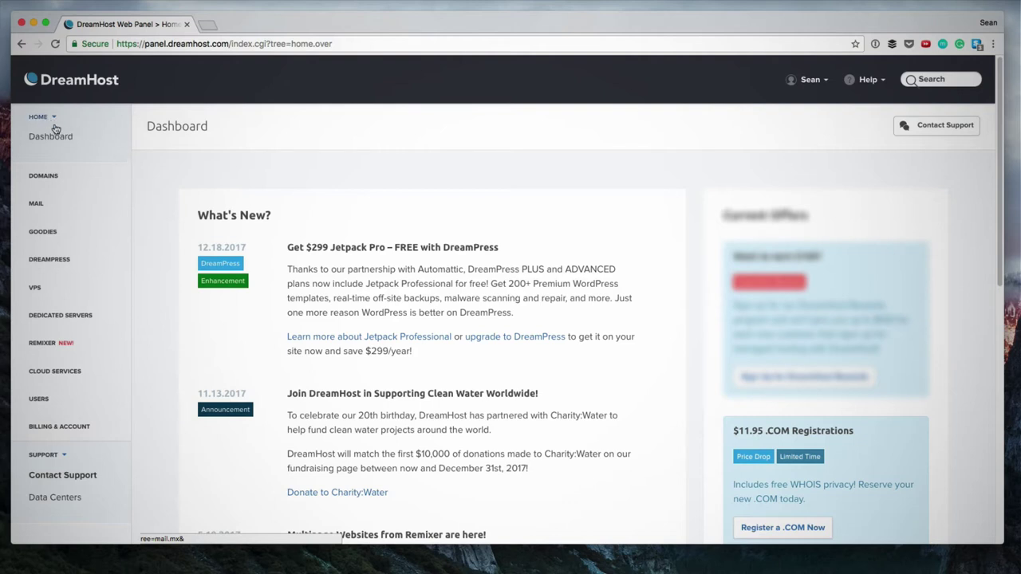
# - Examine the options available under the Domains, Mail and Goodies sections of the control panel navigation
pyautogui.click(68, 177)
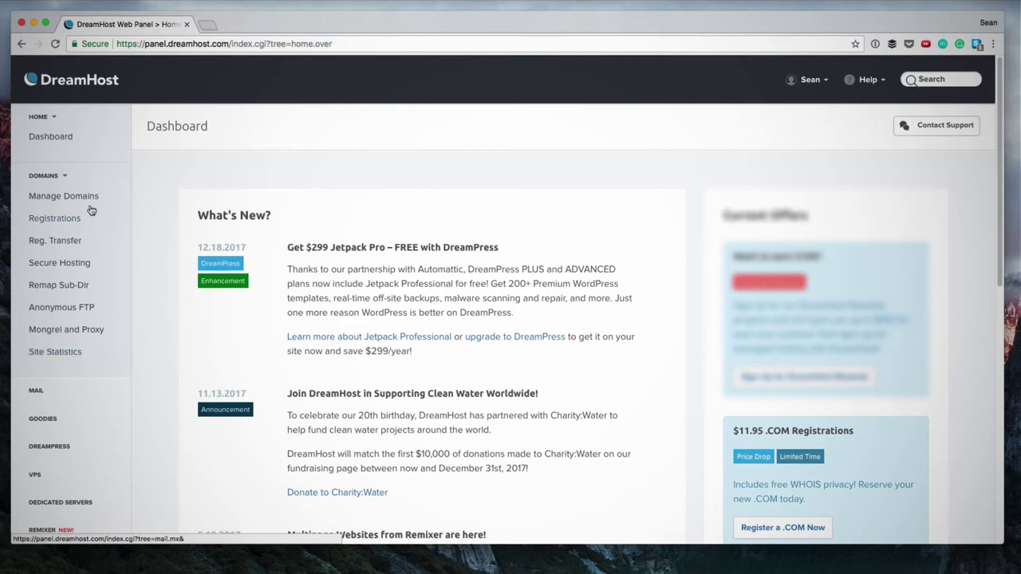
pyautogui.click(65, 174)
pyautogui.click(56, 207)
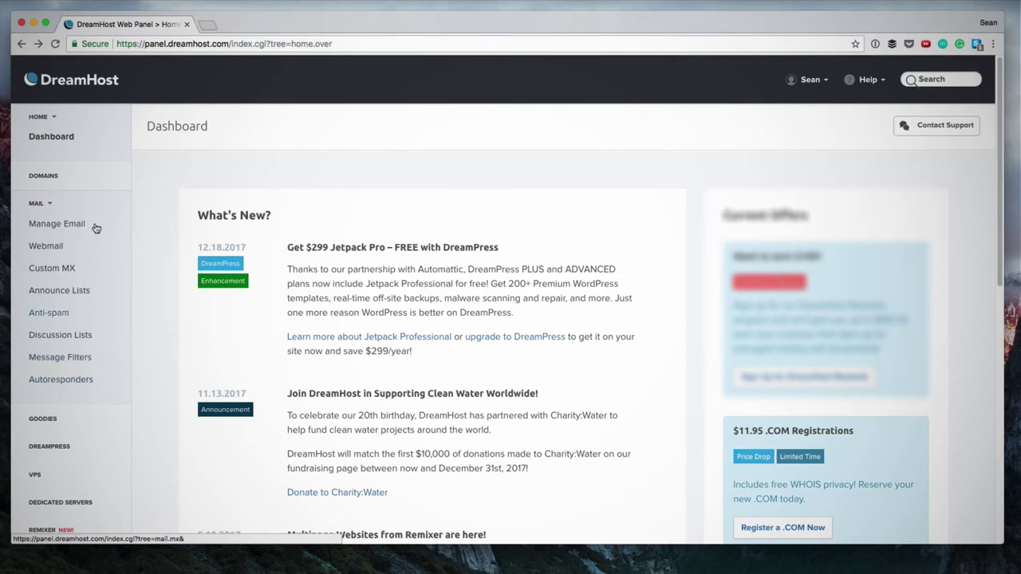
pyautogui.click(51, 204)
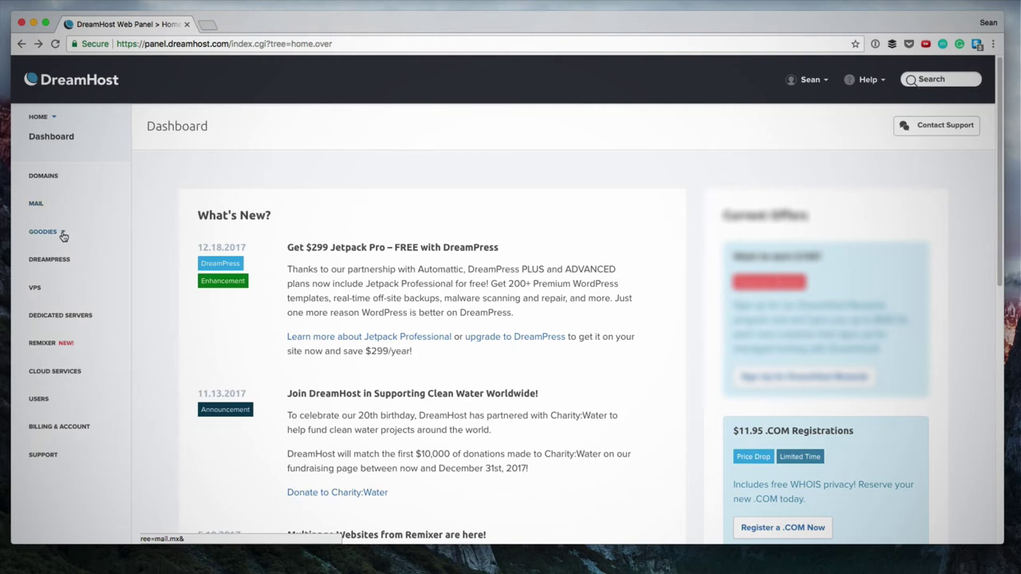
pyautogui.click(61, 232)
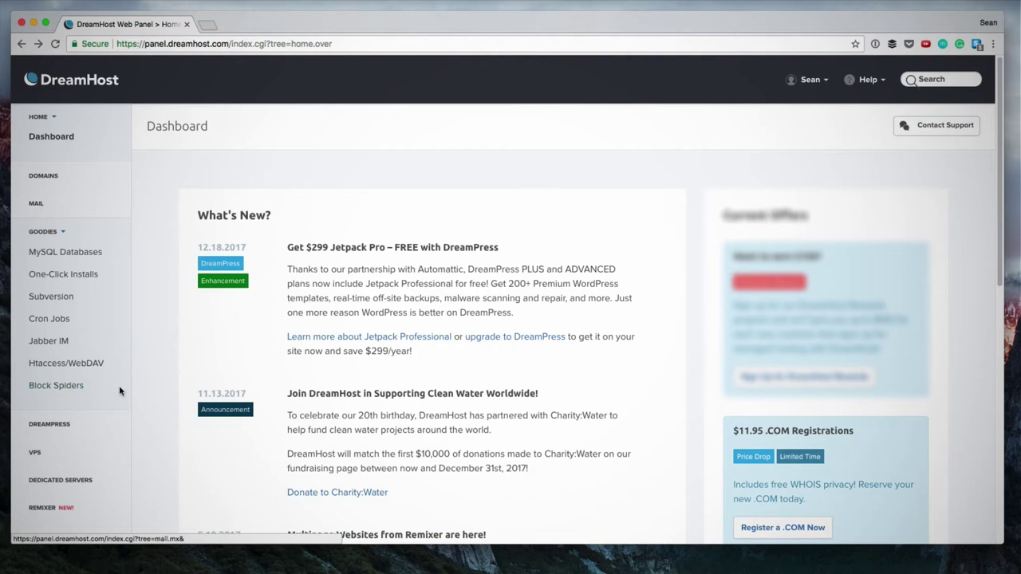
pyautogui.click(69, 233)
# - Examine the options available under the DreamPress, VPS and Dedicated Servers sections
pyautogui.click(71, 266)
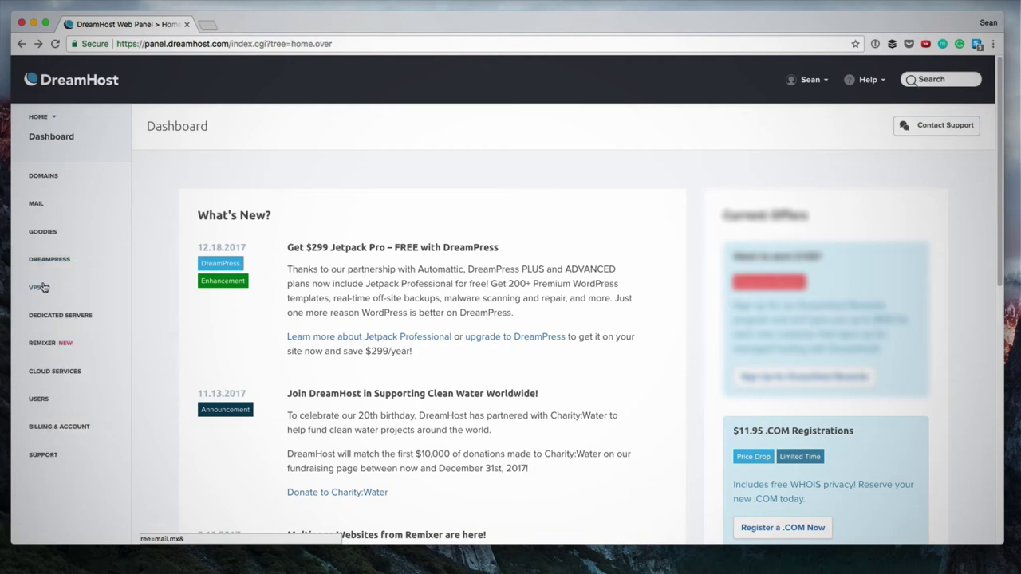
pyautogui.moveTo(43, 288)
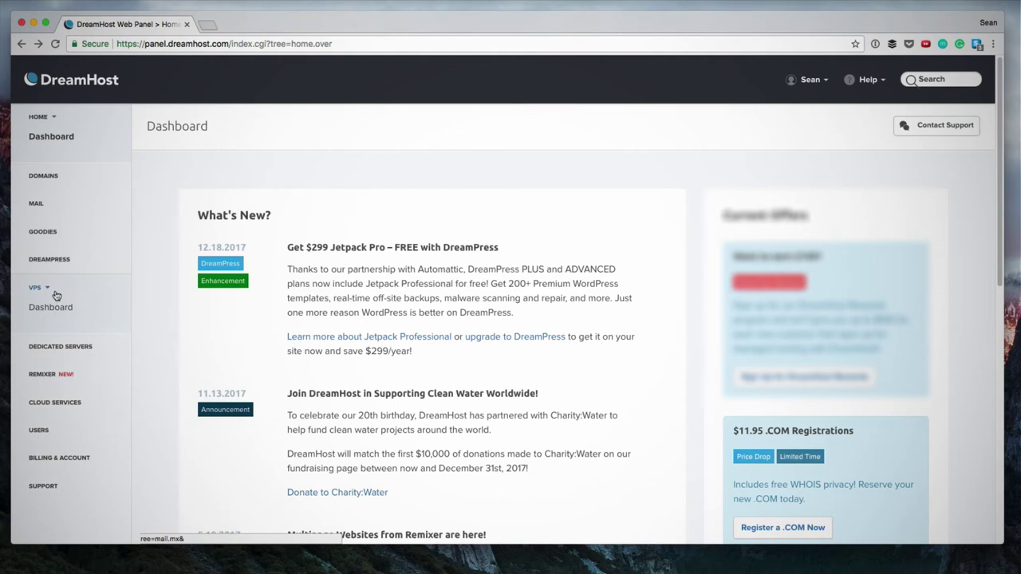
pyautogui.click(53, 291)
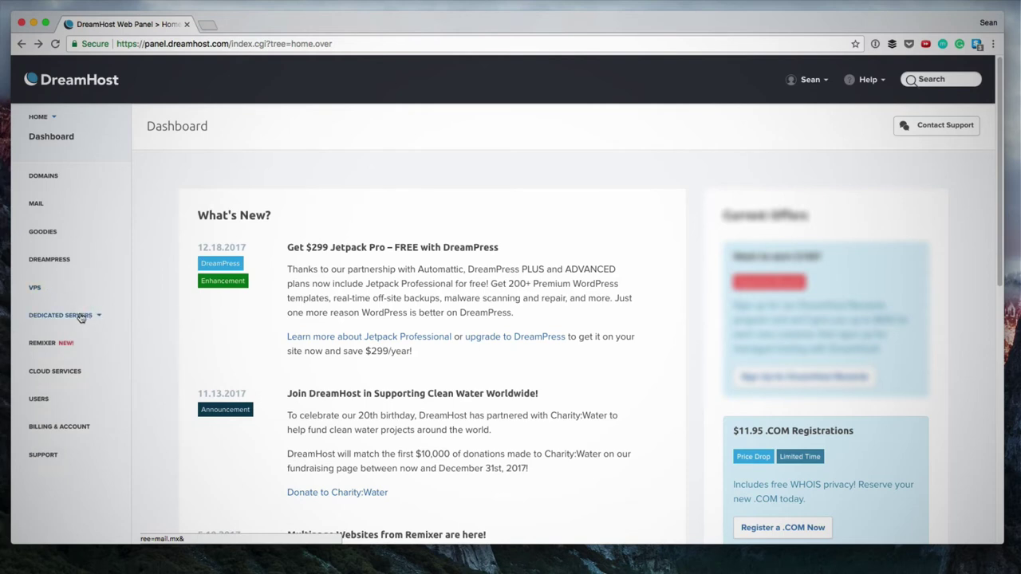
pyautogui.click(96, 322)
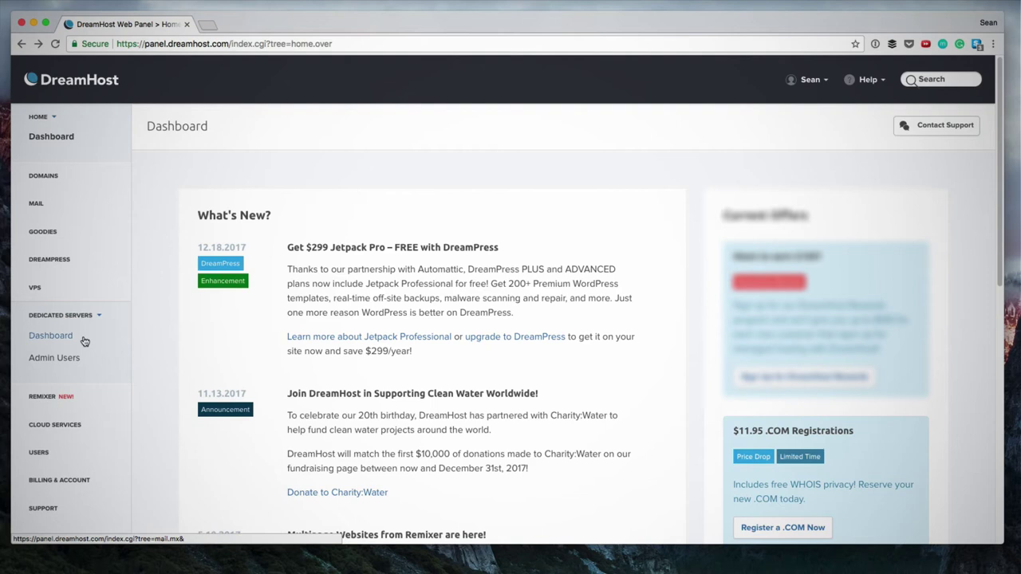
pyautogui.click(99, 319)
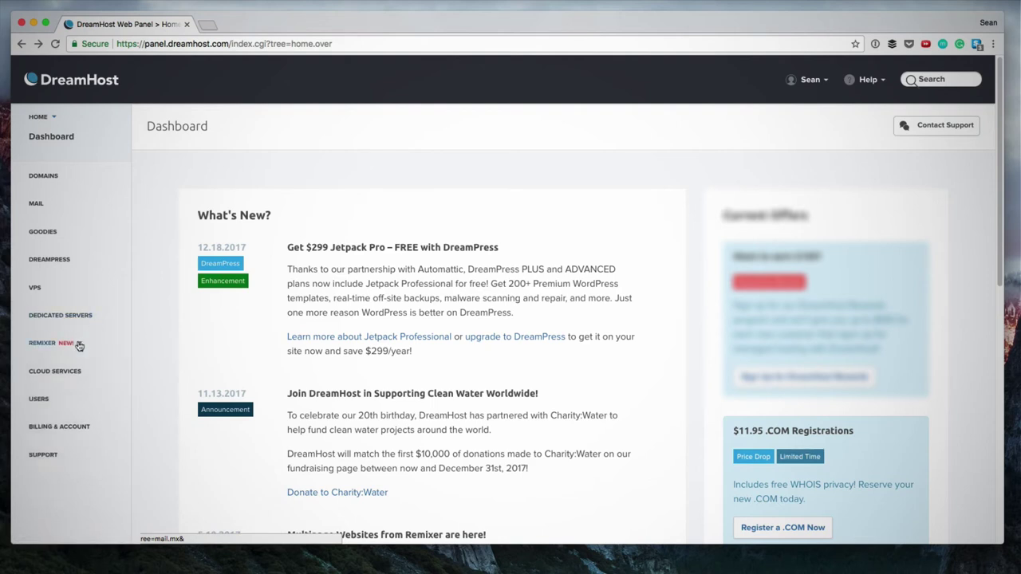
# - Examine the options available under the Remixer, Cloud Services and Users sections
pyautogui.click(79, 345)
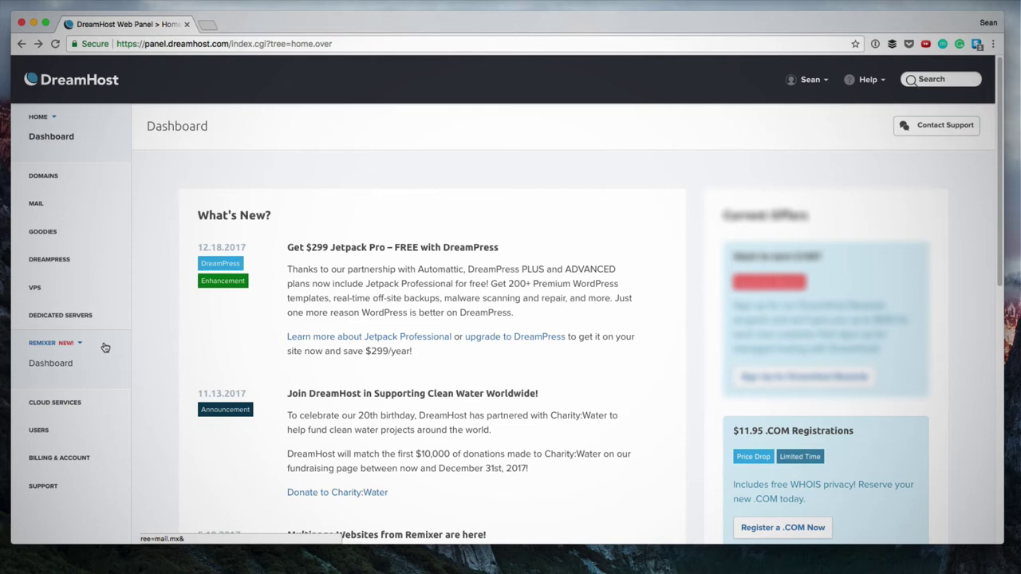
pyautogui.moveTo(84, 372)
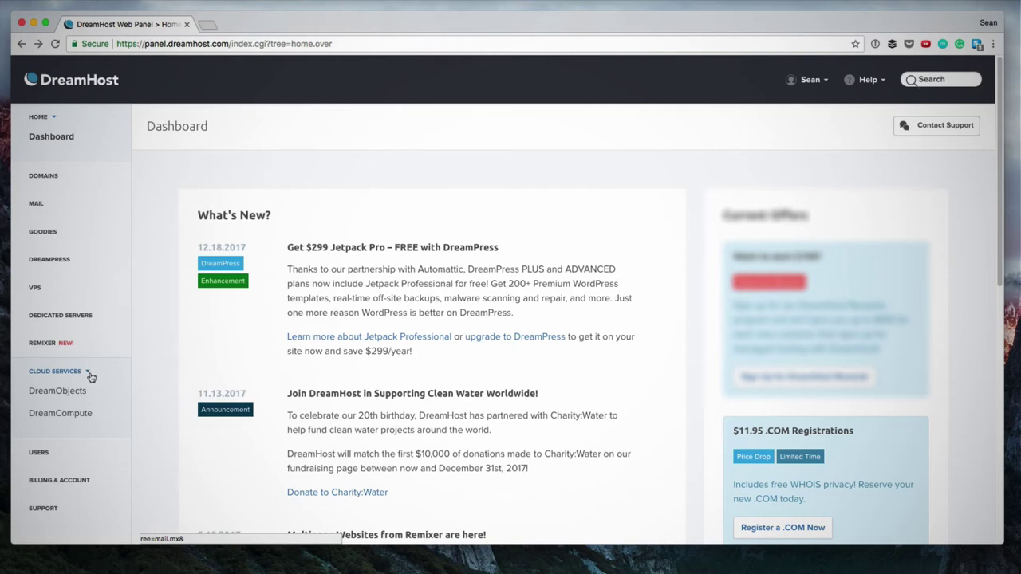
pyautogui.click(89, 373)
pyautogui.click(56, 400)
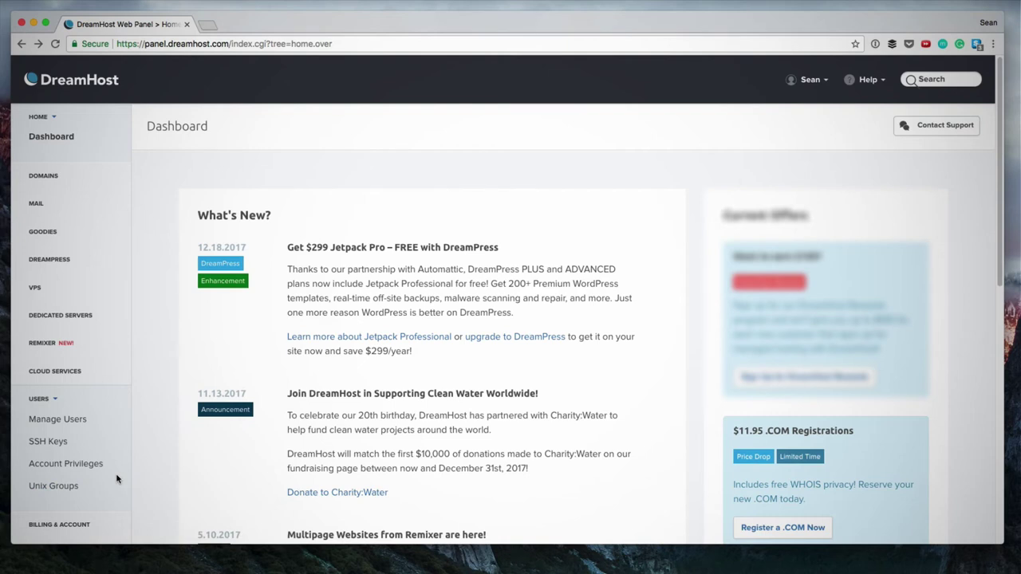
pyautogui.click(61, 401)
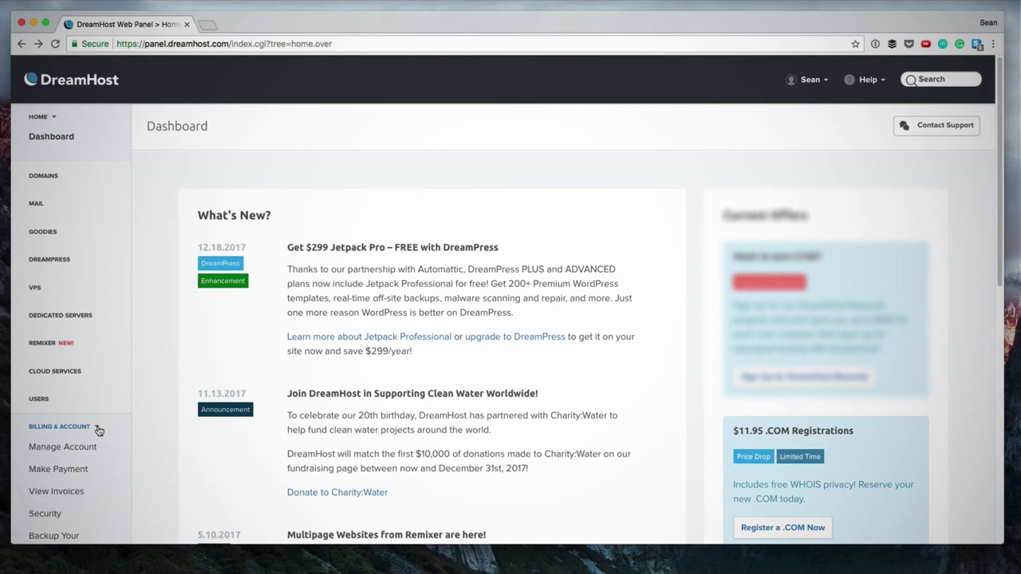
# - Read through the Billing & Account options and the Support options in the navigation
pyautogui.scroll(-1, 100, 435)
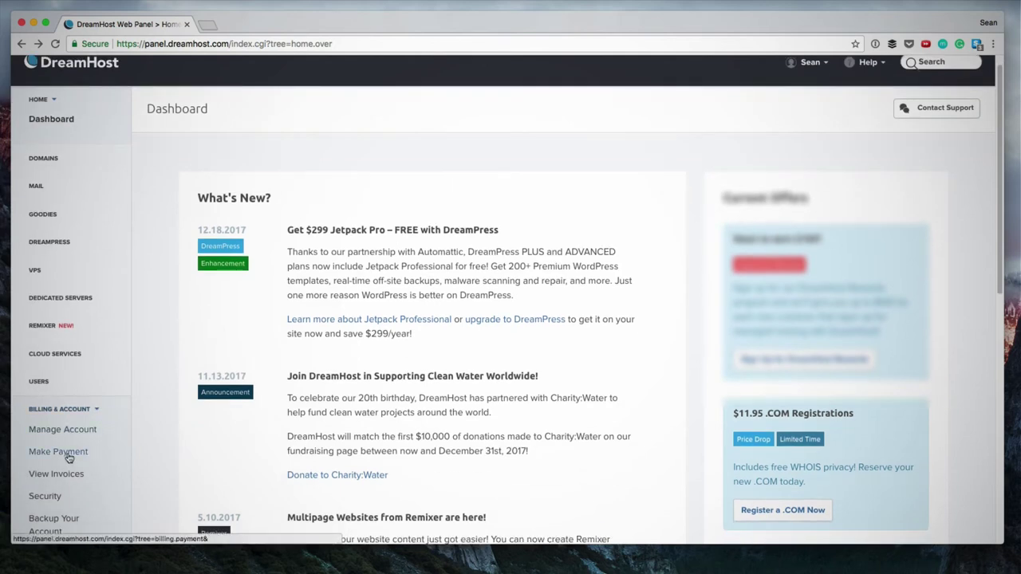
pyautogui.scroll(-1, 69, 458)
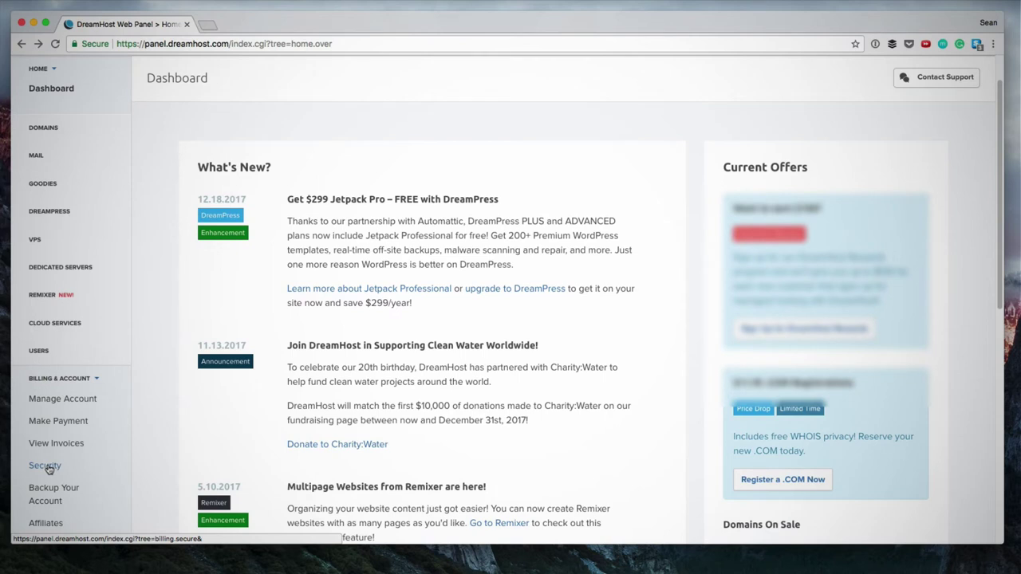
pyautogui.scroll(-1, 80, 485)
pyautogui.scroll(-2, 64, 473)
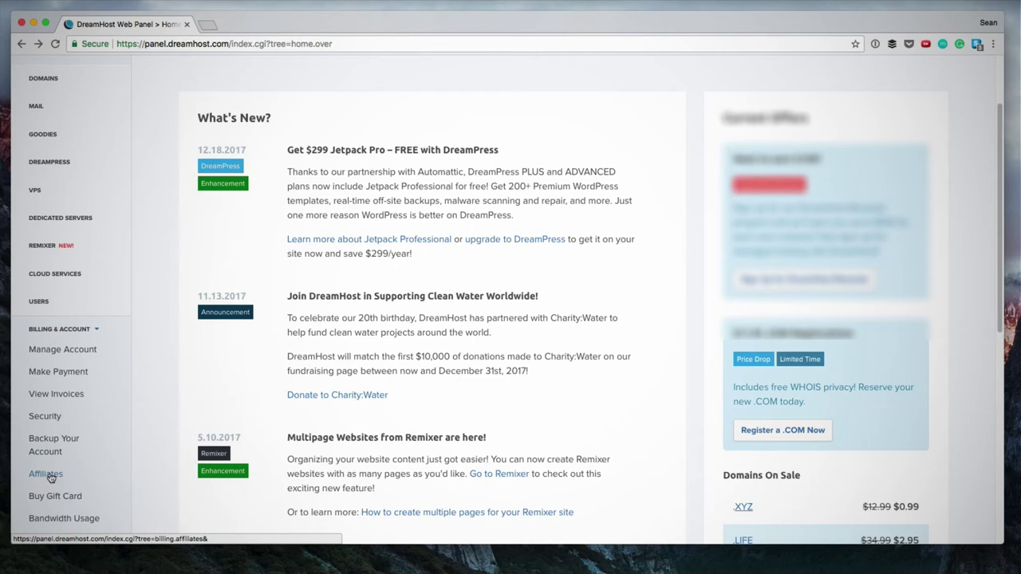
pyautogui.scroll(-3, 86, 477)
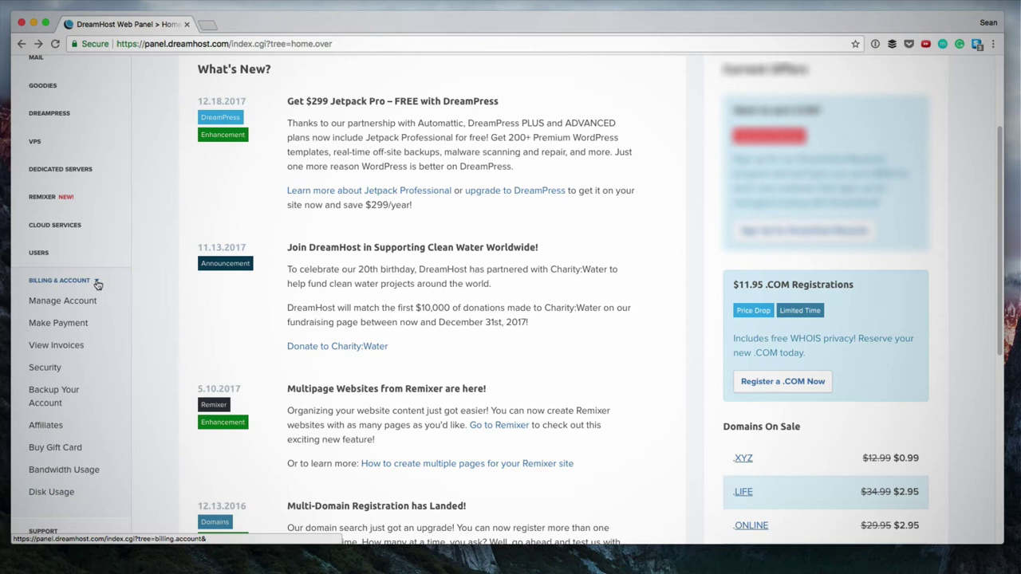
pyautogui.click(64, 311)
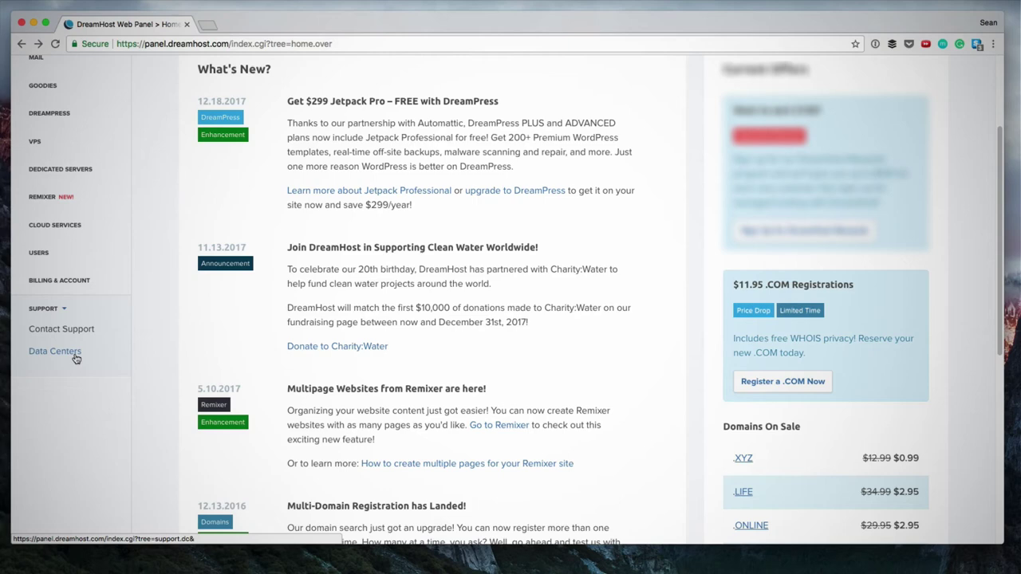
pyautogui.scroll(3, 76, 359)
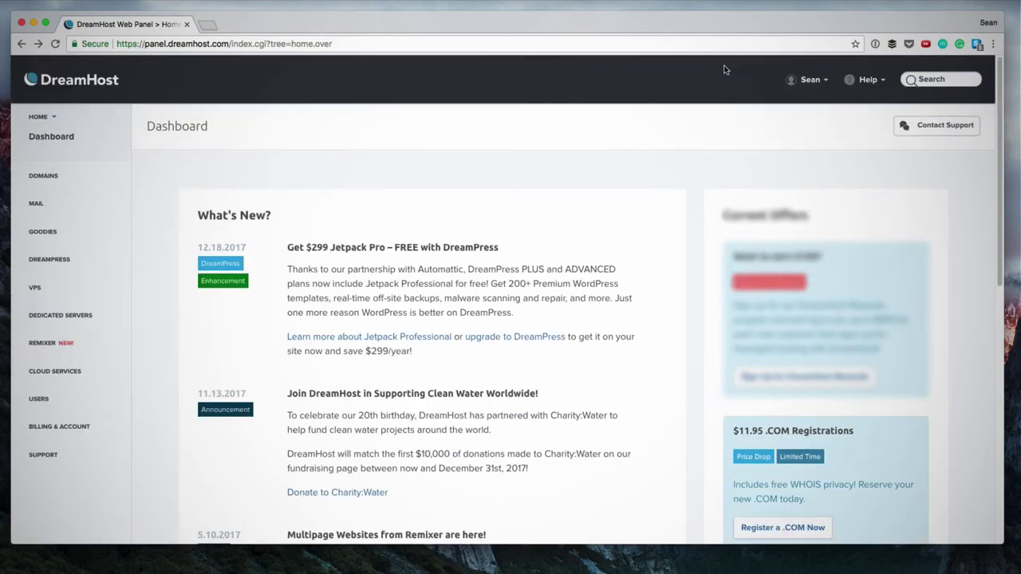
# - Examine the account options, the Help options and the search field in the page header
pyautogui.click(825, 83)
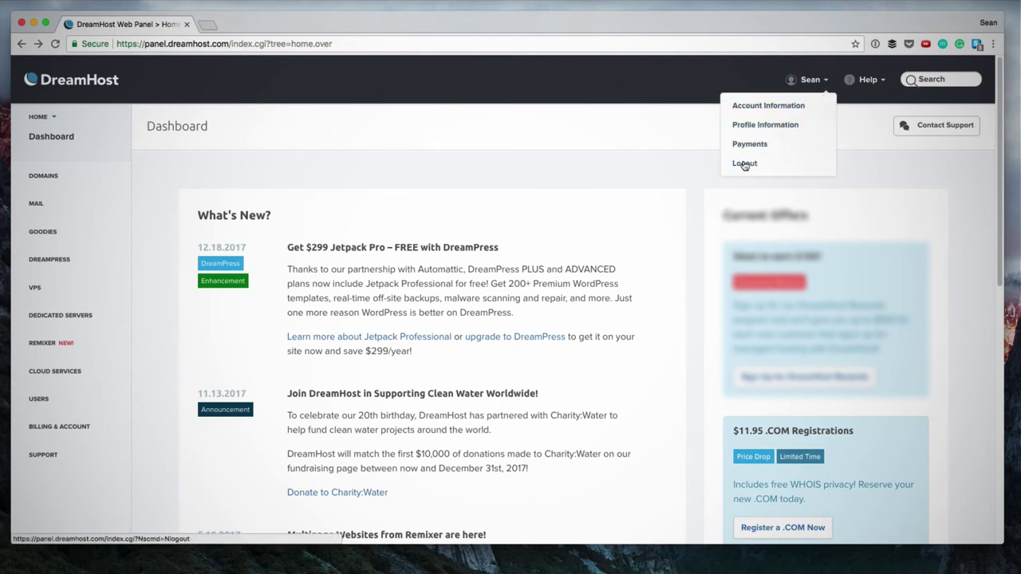
pyautogui.click(877, 82)
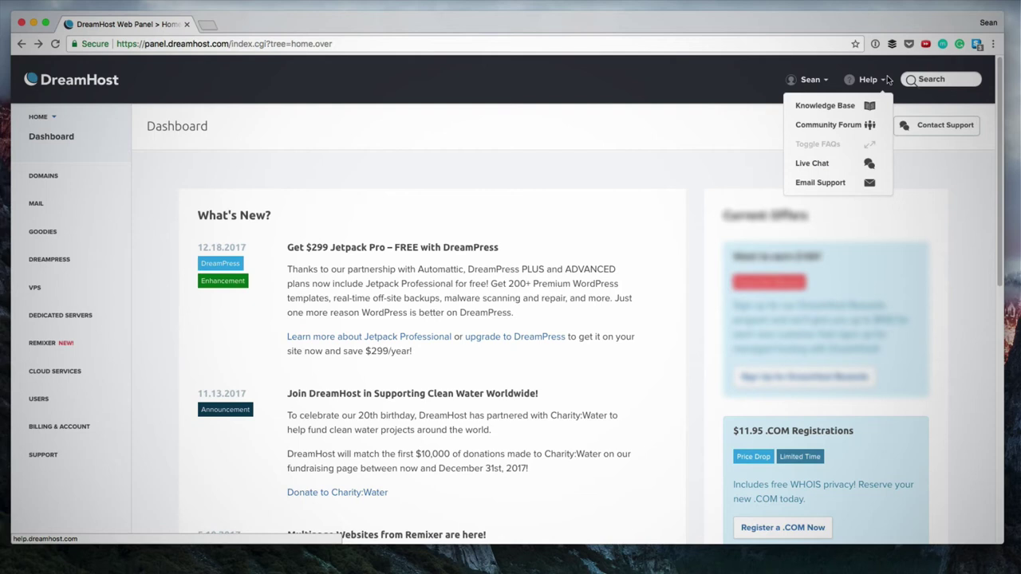
pyautogui.click(945, 80)
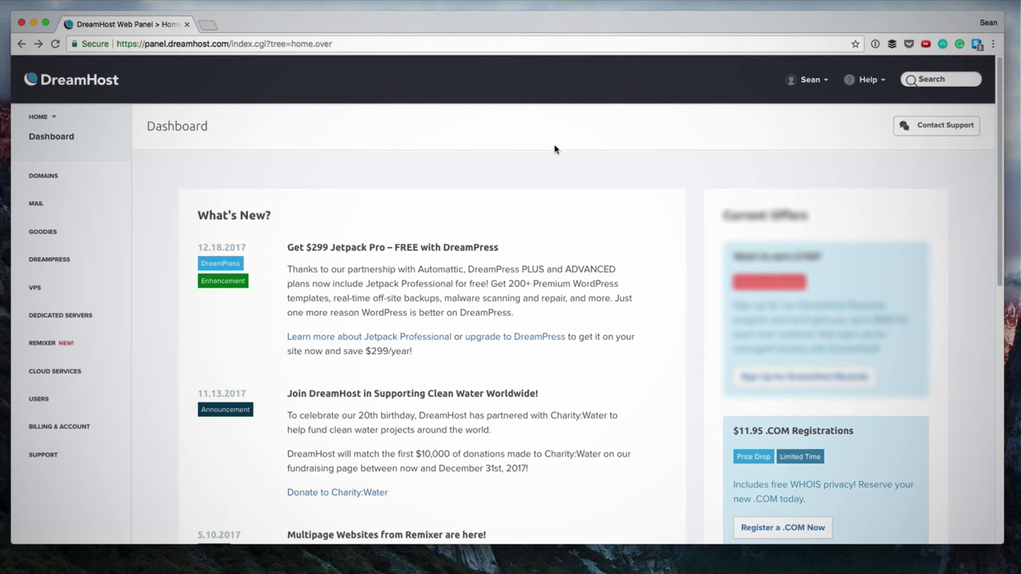
# - Open Manage Domains and examine the posmay.com entry's remaining registration time, redirect and its edit option
pyautogui.click(65, 179)
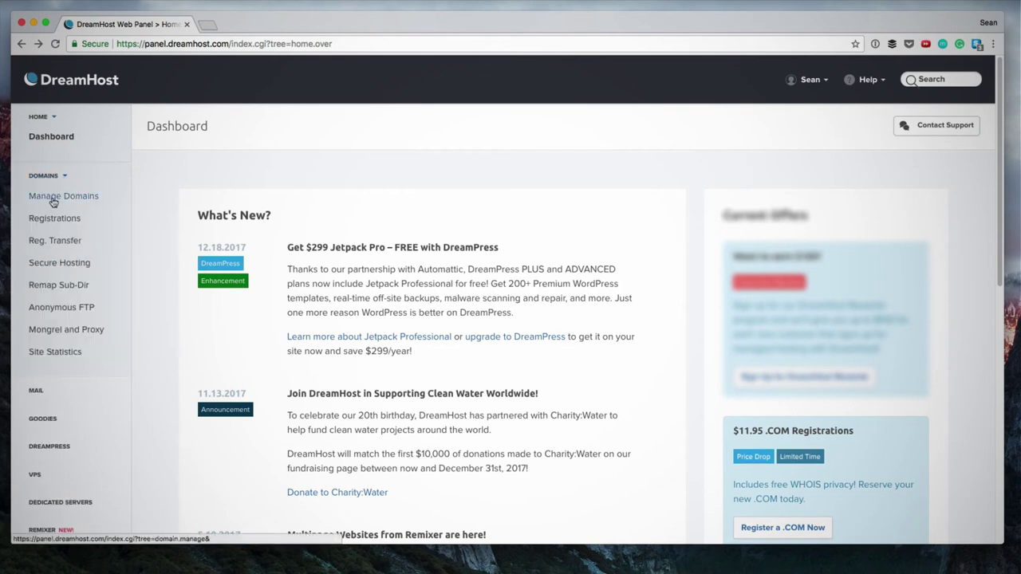
pyautogui.click(53, 200)
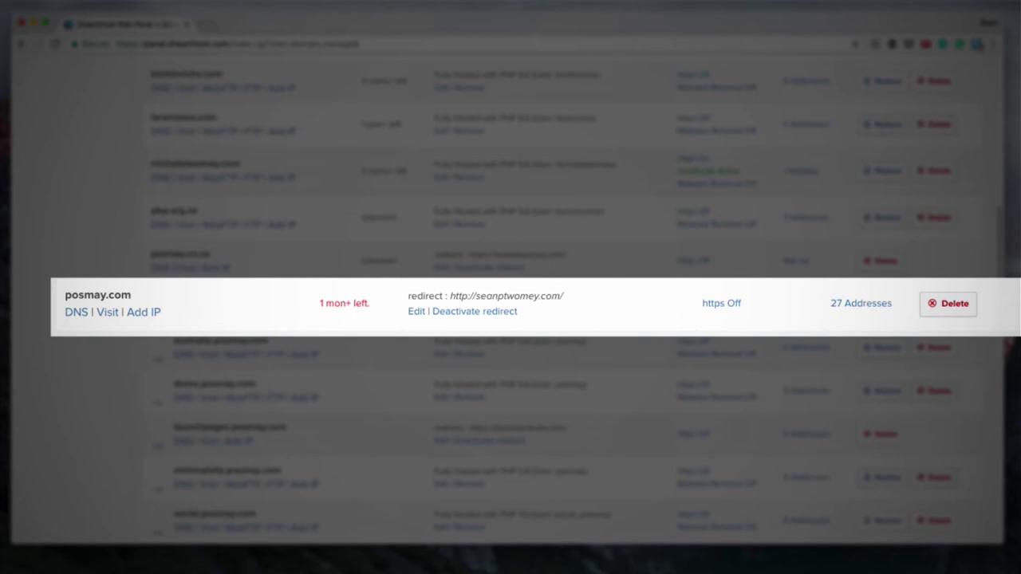
pyautogui.moveTo(62, 293); pyautogui.dragTo(135, 295)
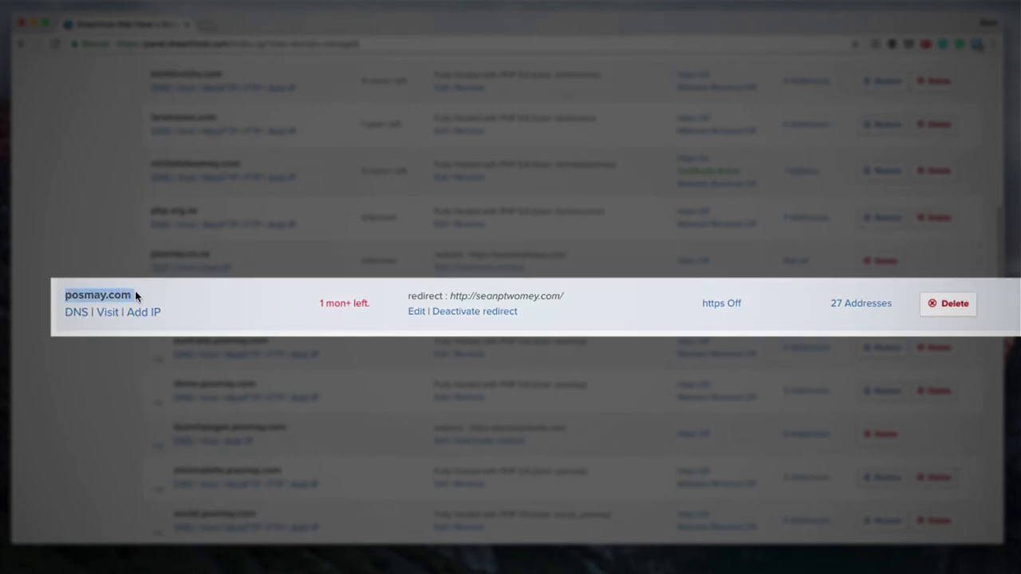
pyautogui.click(329, 299)
pyautogui.moveTo(321, 304); pyautogui.dragTo(337, 309)
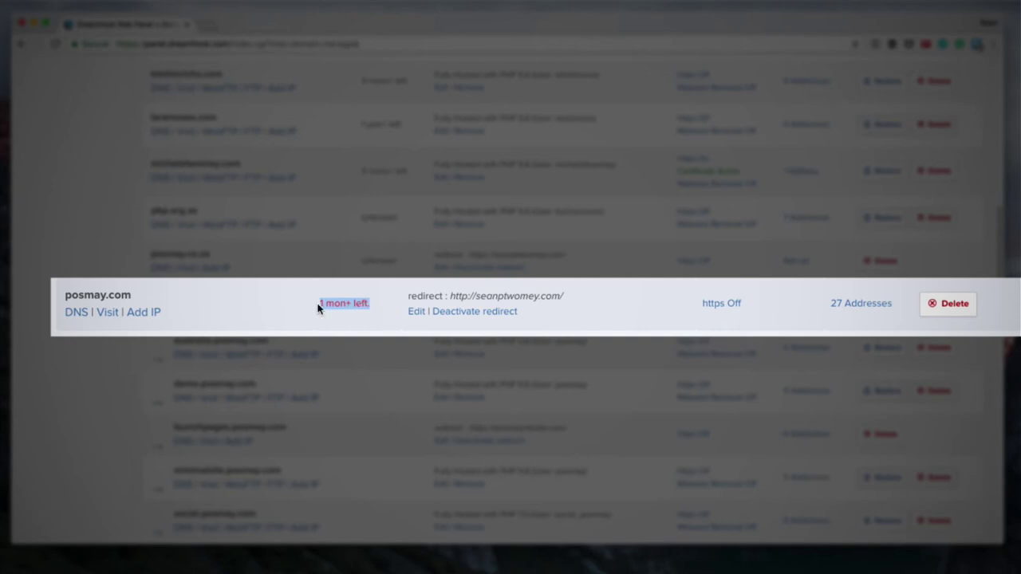
pyautogui.click(364, 301)
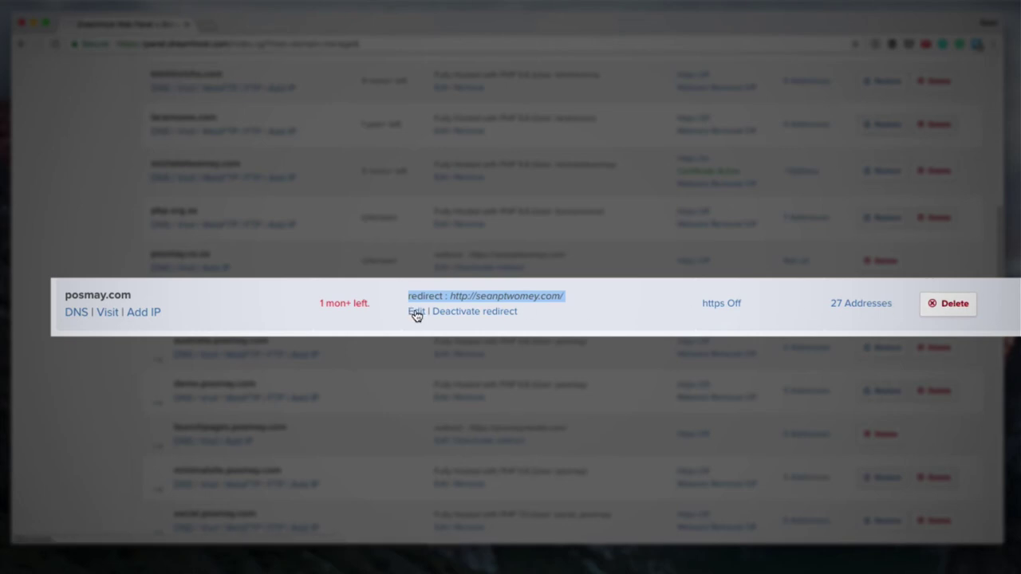
pyautogui.click(416, 315)
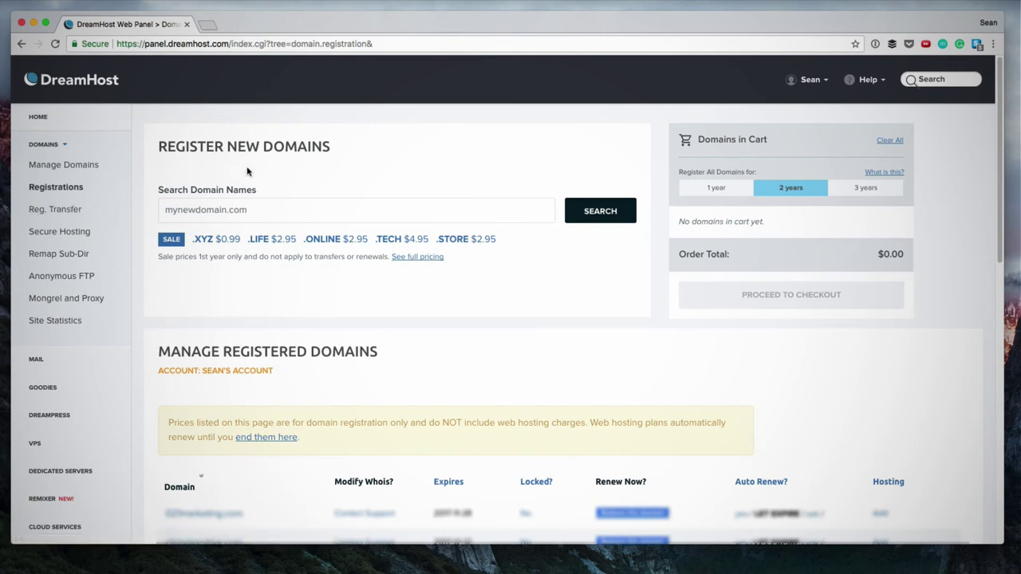
# - Check whether the domain aksjdhaksdjhaksd.com can be registered and review the alternative extensions with their prices
pyautogui.click(220, 210)
pyautogui.write('aksjdhaksdjhaksd')
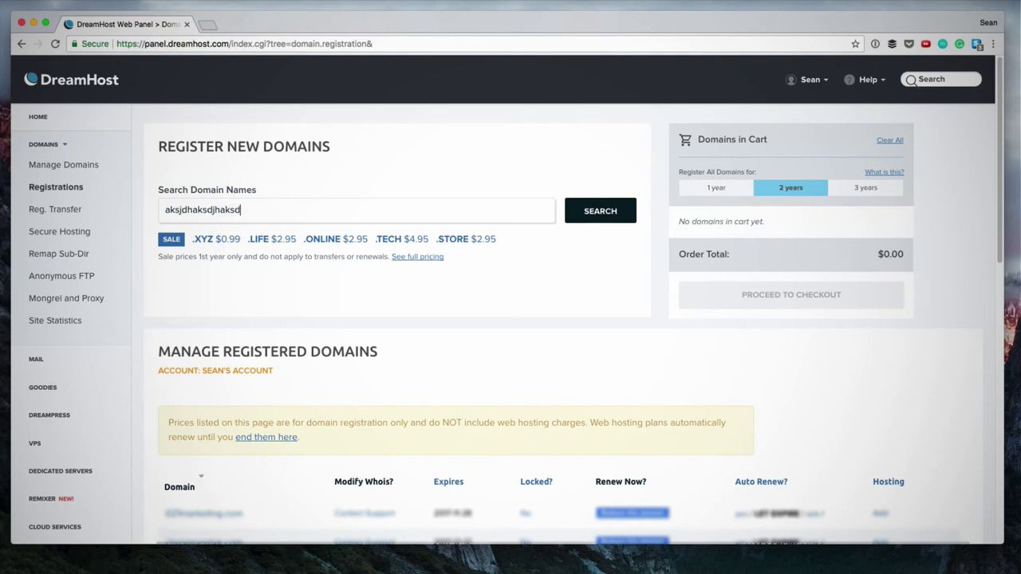
pyautogui.write('.com')
pyautogui.click(604, 212)
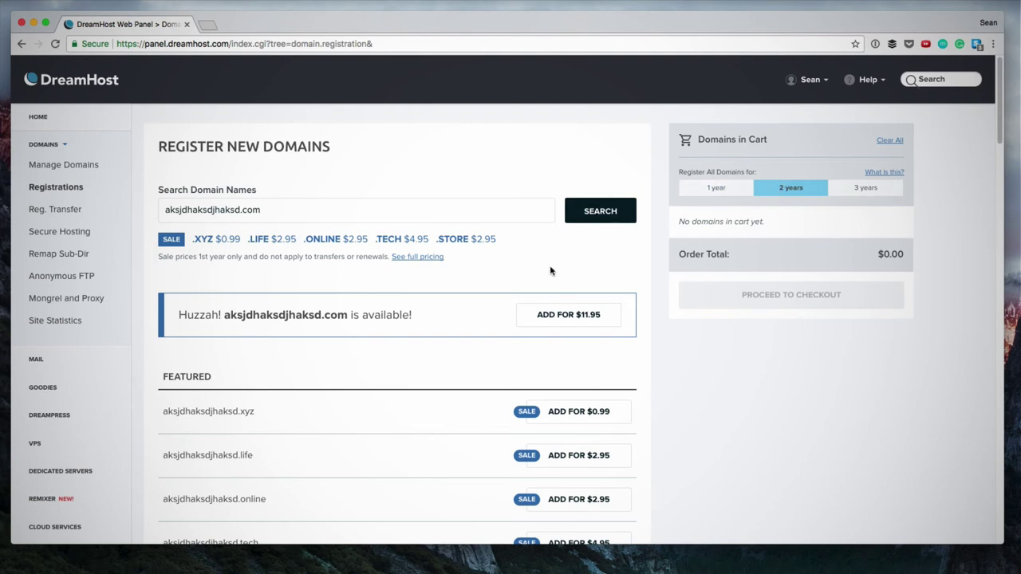
pyautogui.scroll(-3, 393, 251)
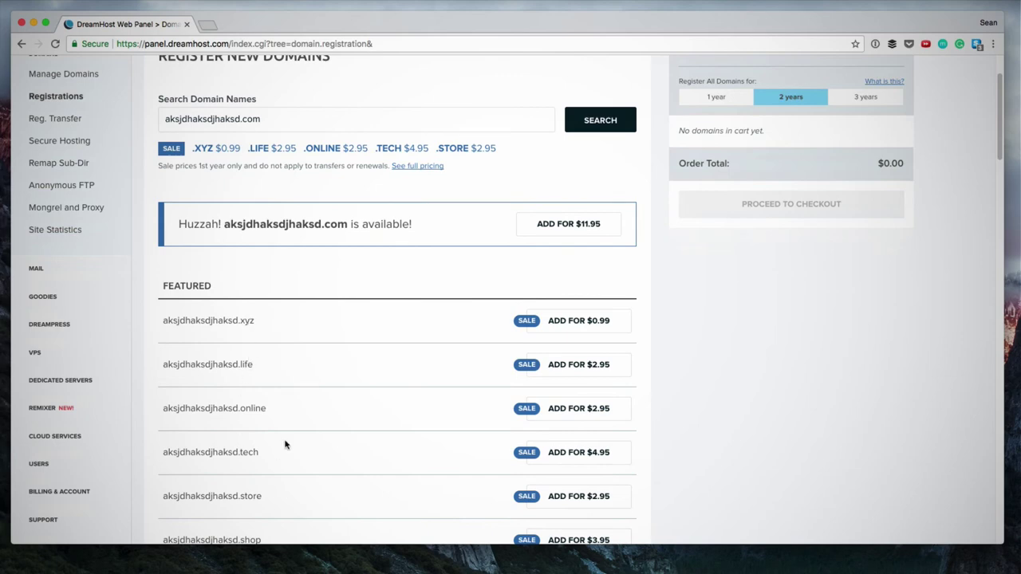
pyautogui.scroll(-2, 244, 336)
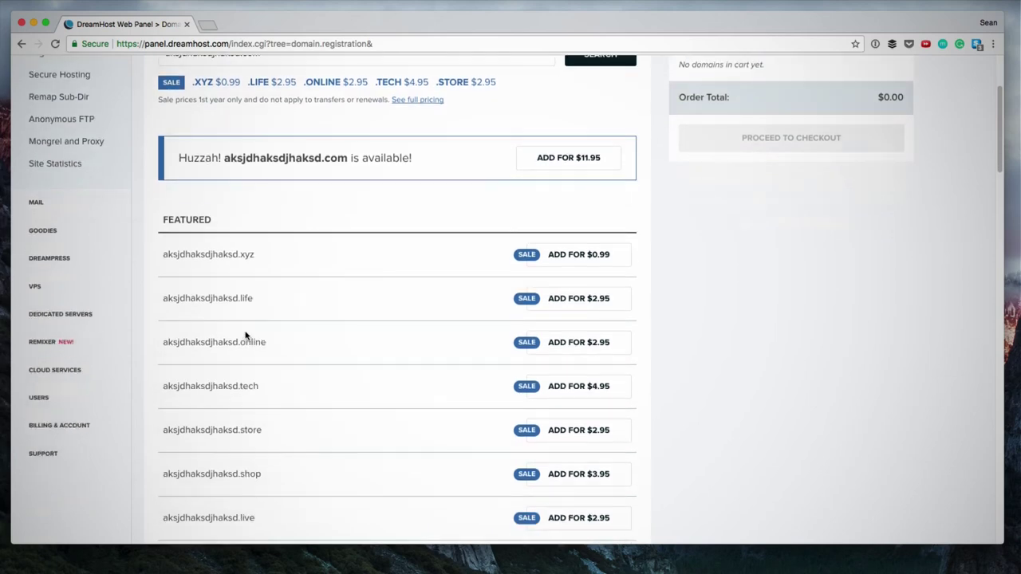
pyautogui.scroll(5, 242, 343)
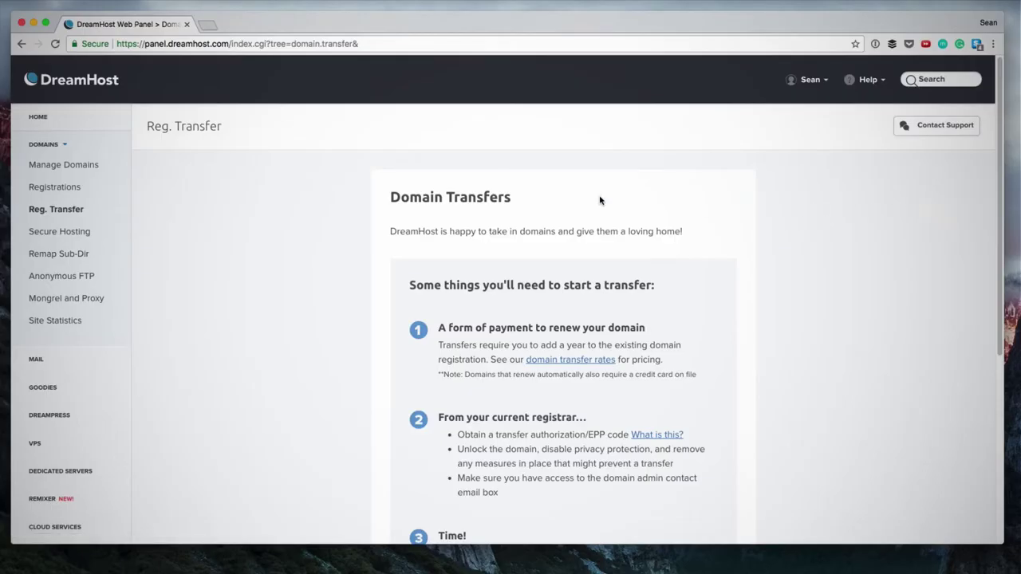
# - Read the requirements for transferring a domain to DreamHost and open the Secure Hosting page
pyautogui.scroll(-5, 652, 226)
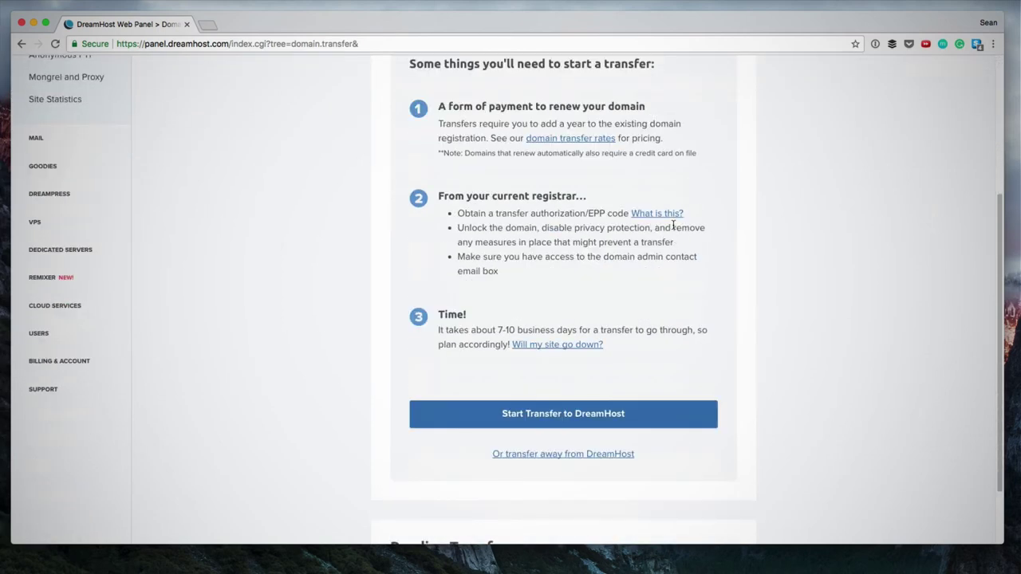
pyautogui.scroll(2, 672, 229)
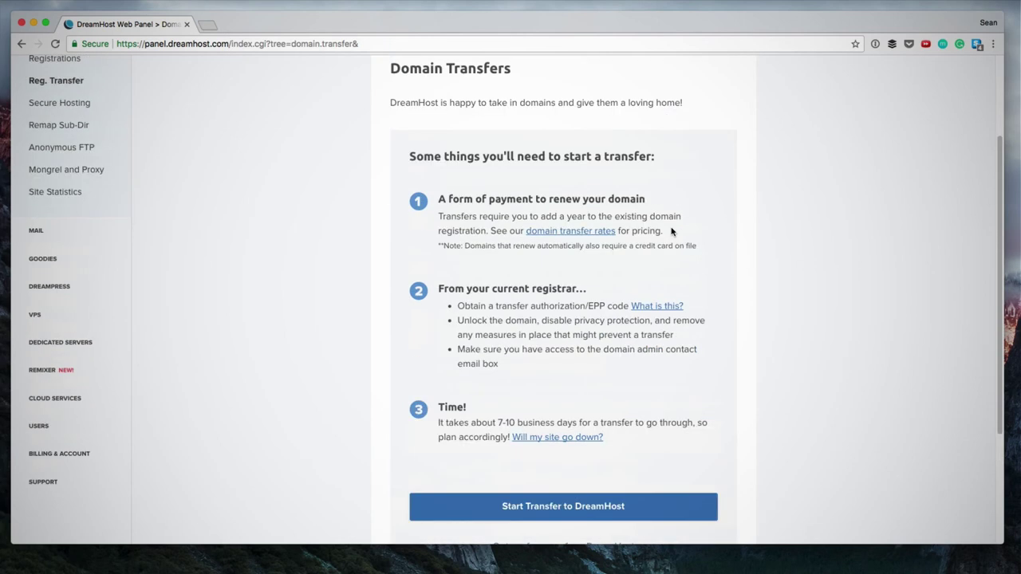
pyautogui.scroll(1, 671, 230)
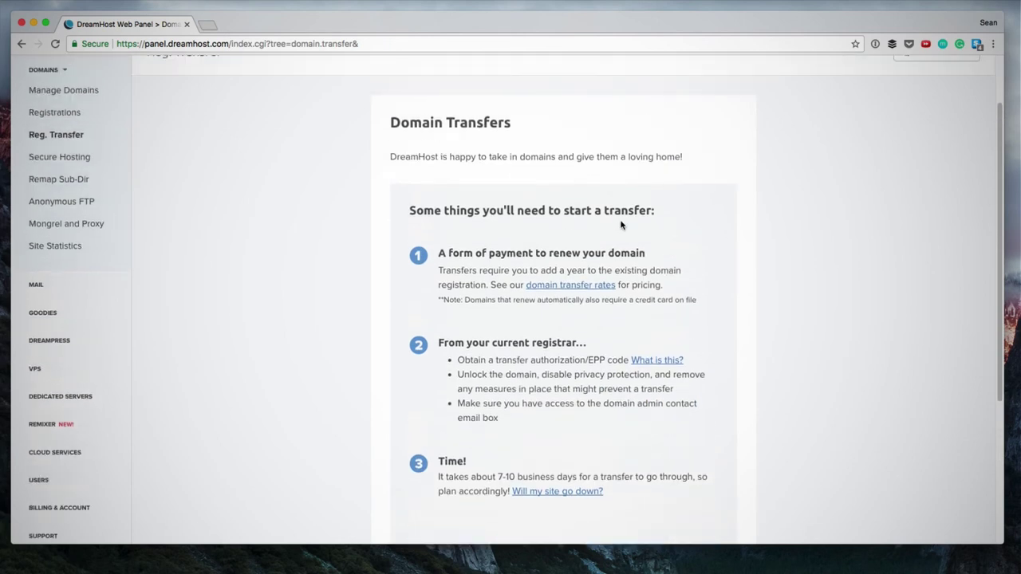
pyautogui.click(59, 158)
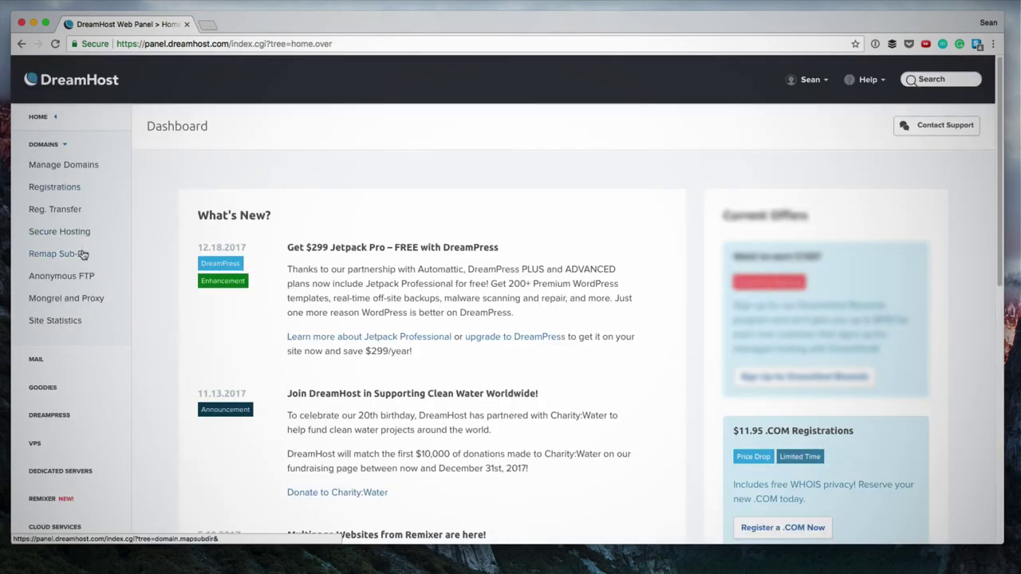
# - Open Manage Email and filter the email address list to a single selected domain
pyautogui.click(65, 145)
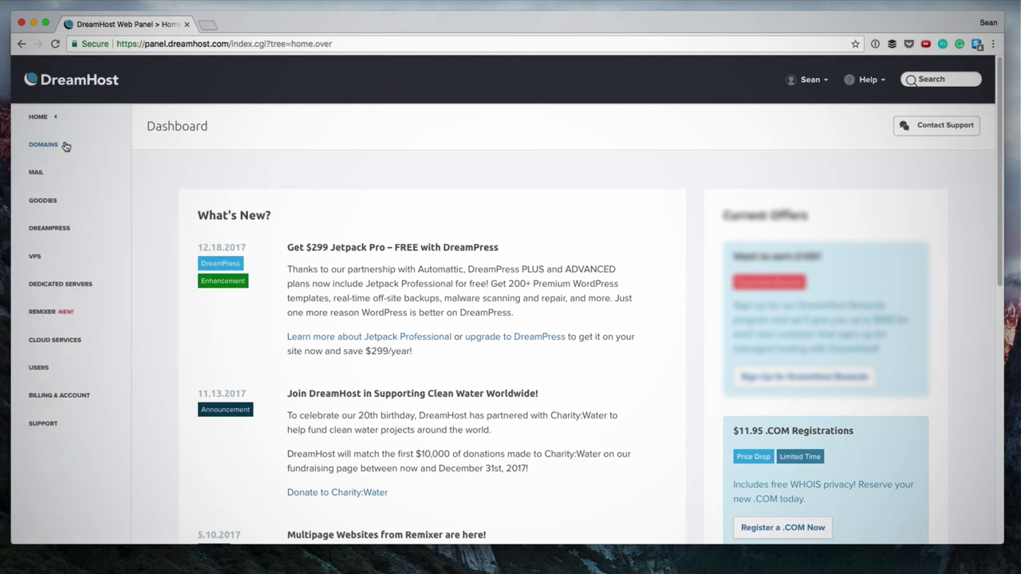
pyautogui.click(58, 179)
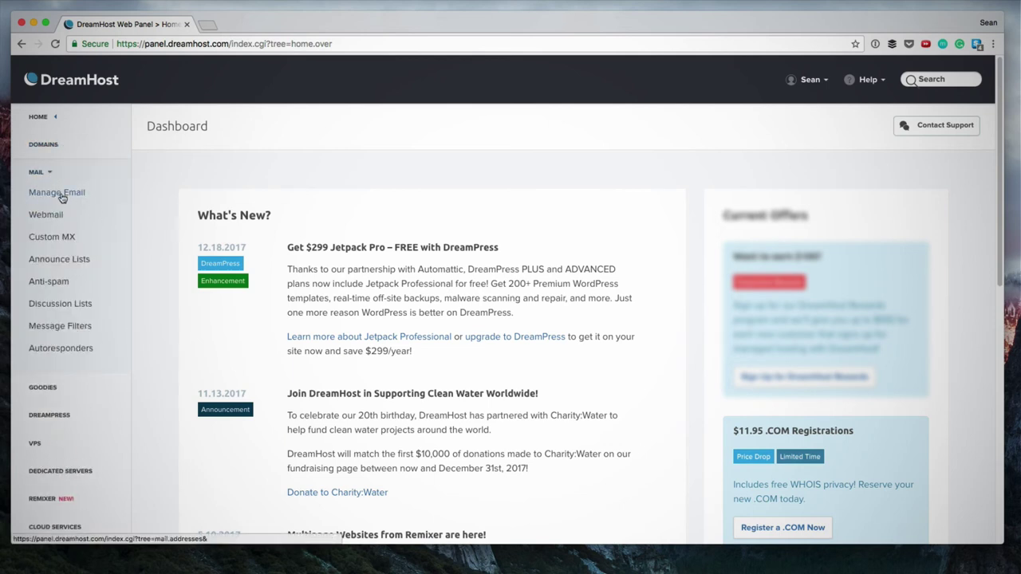
pyautogui.click(61, 197)
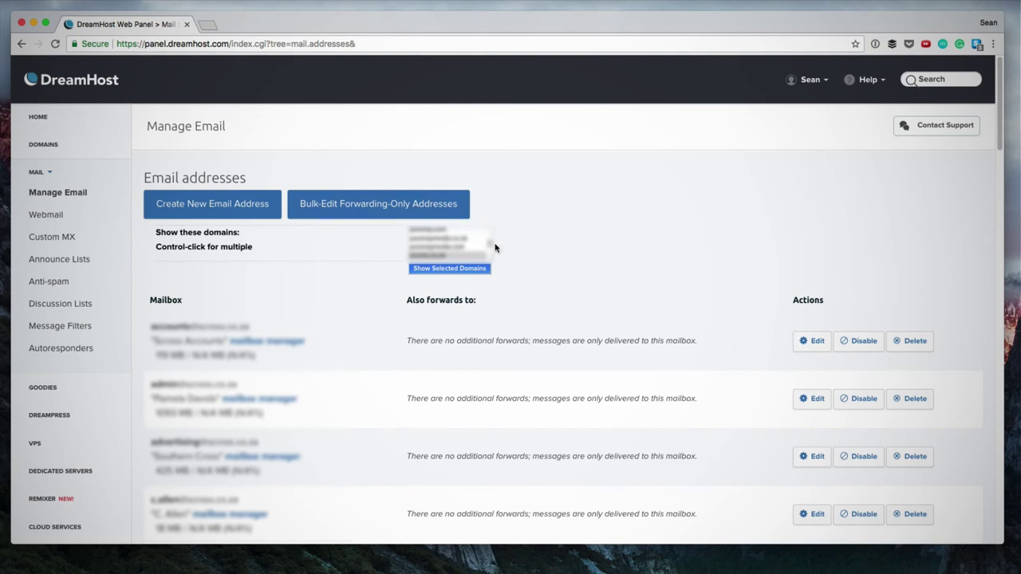
pyautogui.moveTo(489, 244); pyautogui.dragTo(488, 237)
pyautogui.click(431, 240)
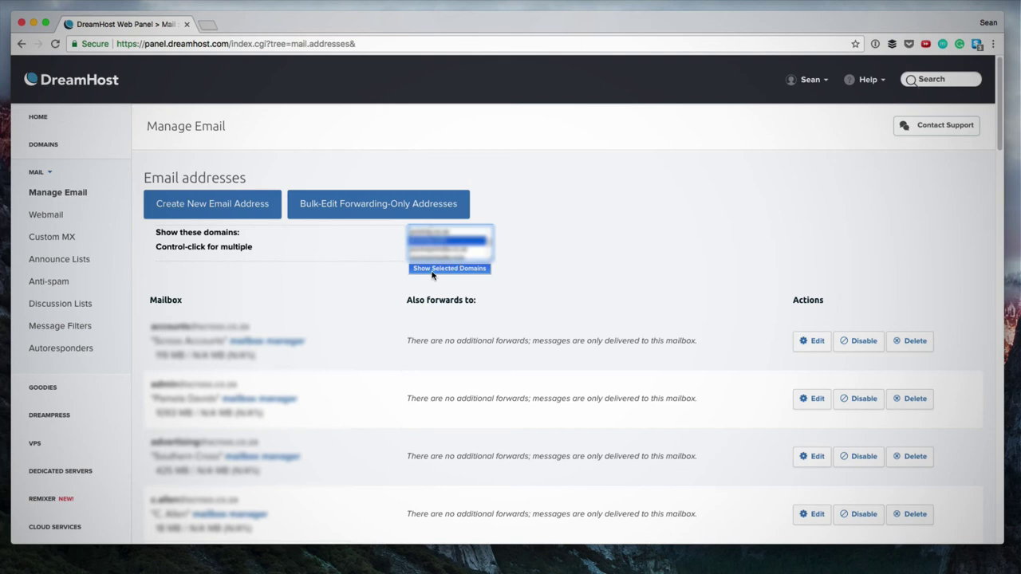
pyautogui.click(431, 268)
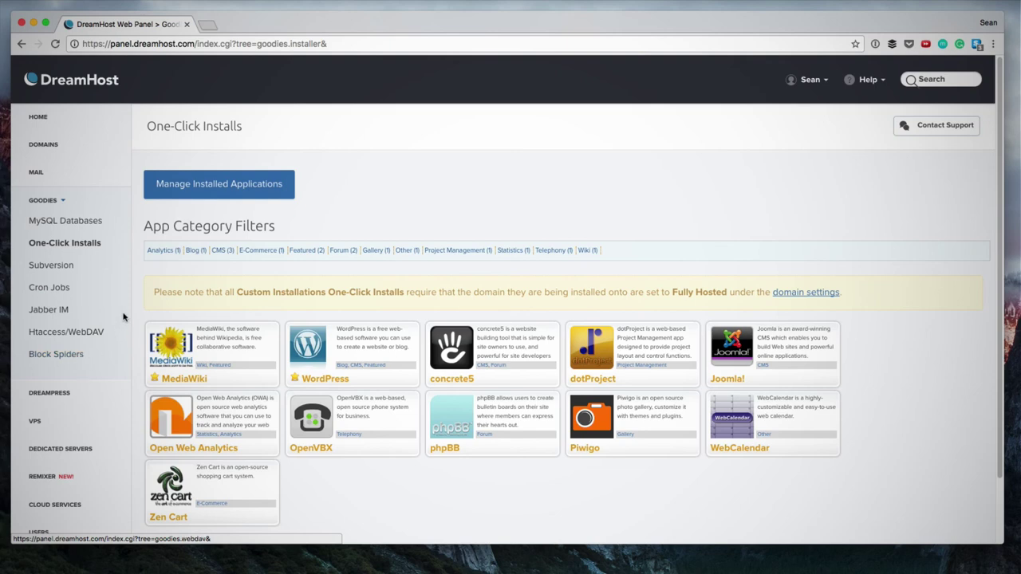
# - Leave the Goodies section and open Manage Users to view the account's user list
pyautogui.click(64, 202)
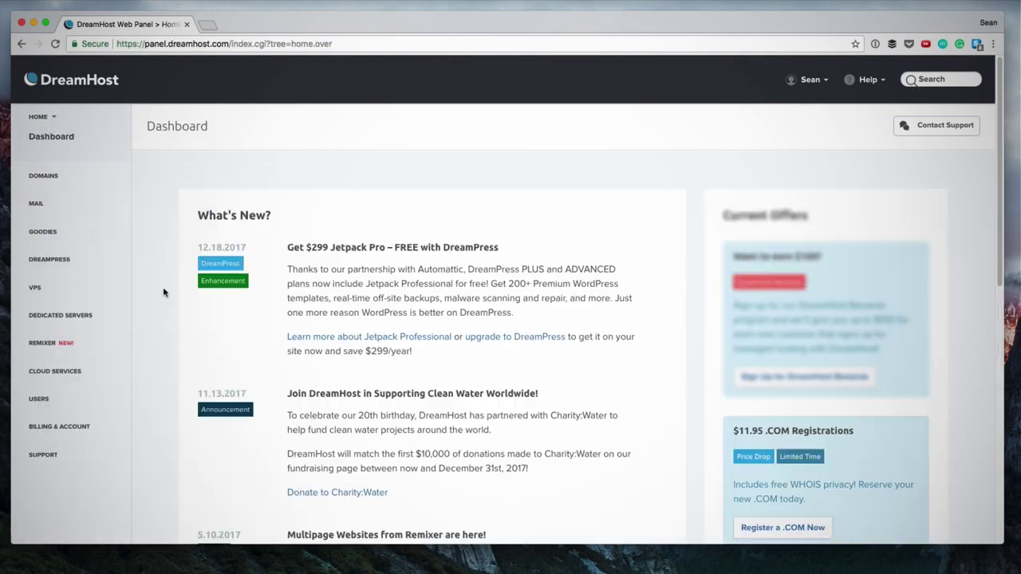
pyautogui.click(55, 400)
pyautogui.click(67, 420)
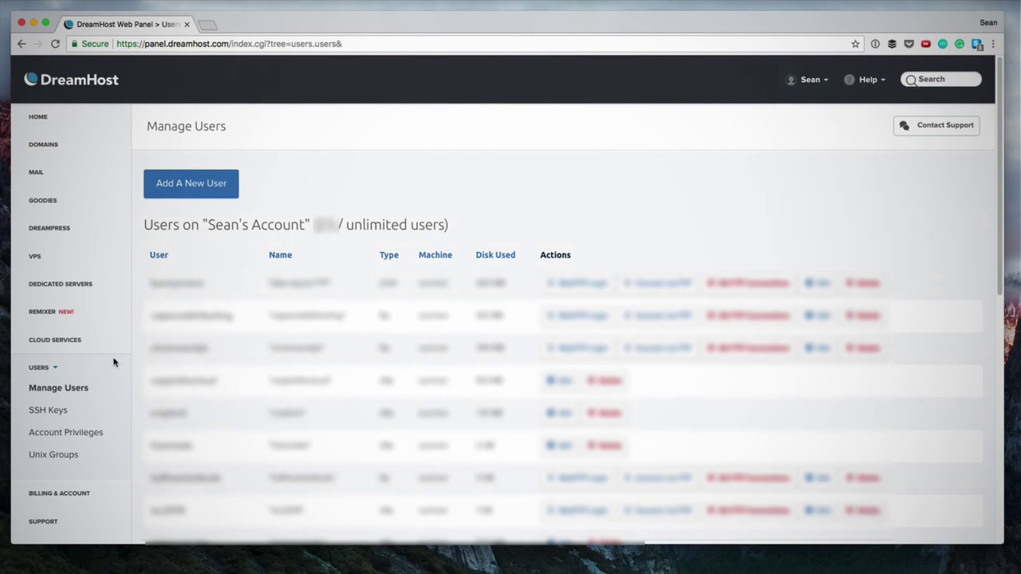
# - Look through the Billing & Account options, including Manage Account, Make Payment, View Invoices and Security
pyautogui.click(59, 369)
pyautogui.click(94, 425)
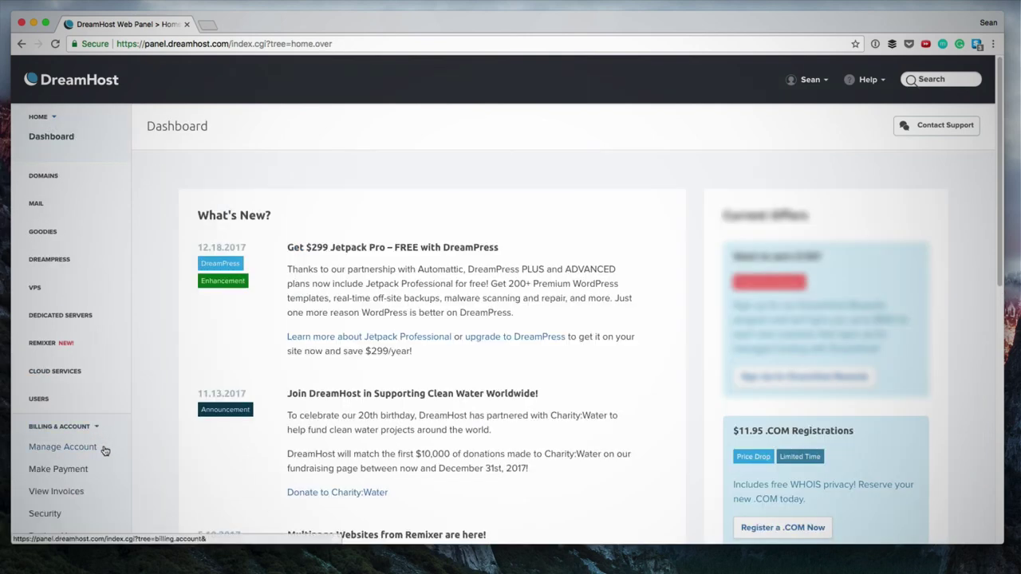
pyautogui.scroll(-3, 143, 385)
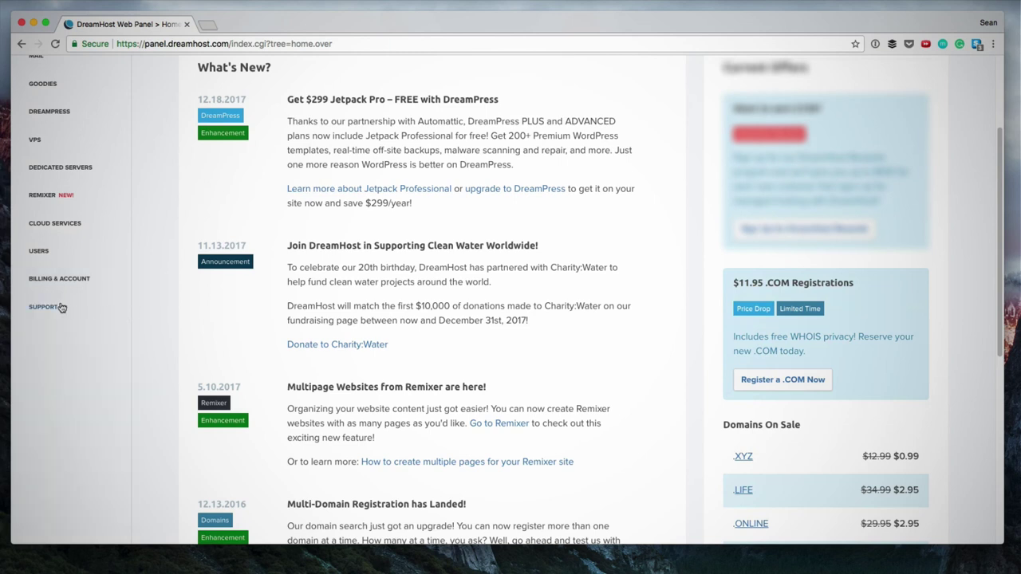
# - Open the Contact Support page, try starting a Live Chat from the Help options and close the chat window
pyautogui.click(66, 309)
pyautogui.click(68, 329)
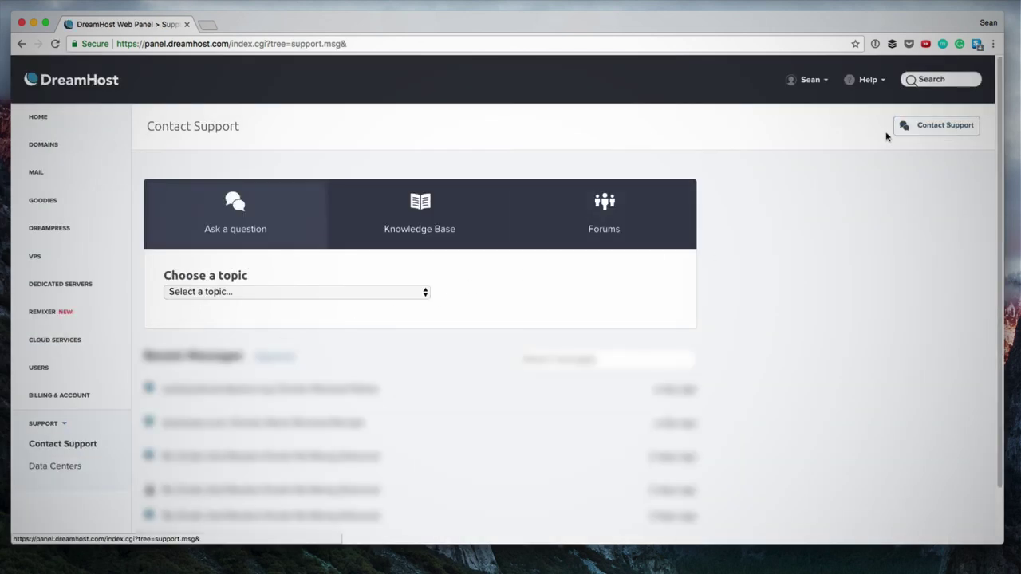
pyautogui.click(867, 83)
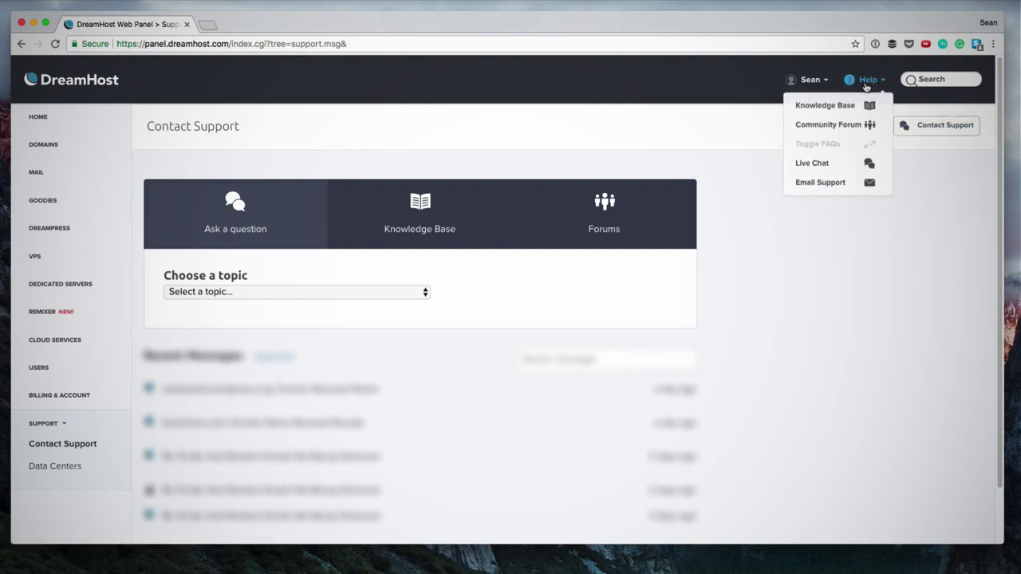
pyautogui.click(812, 164)
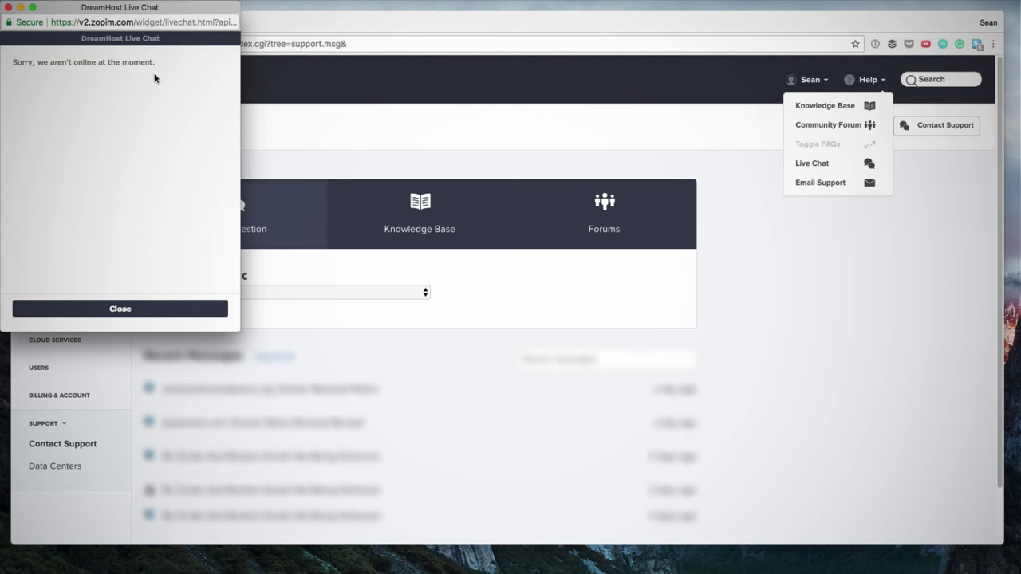
pyautogui.click(8, 8)
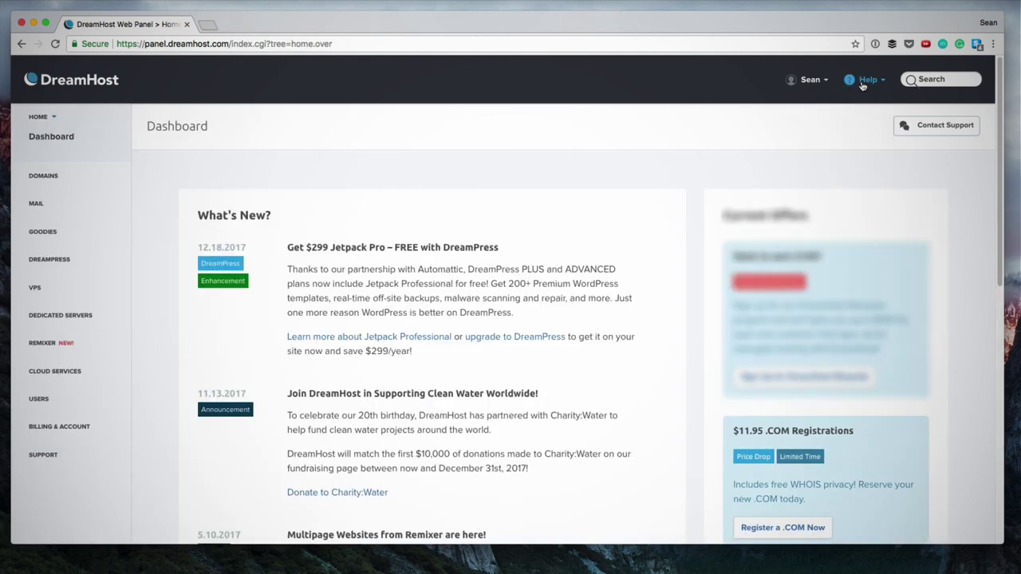
# - Open a support ticket form through Email Support with Website as the topic and review its fields and callback option
pyautogui.click(863, 81)
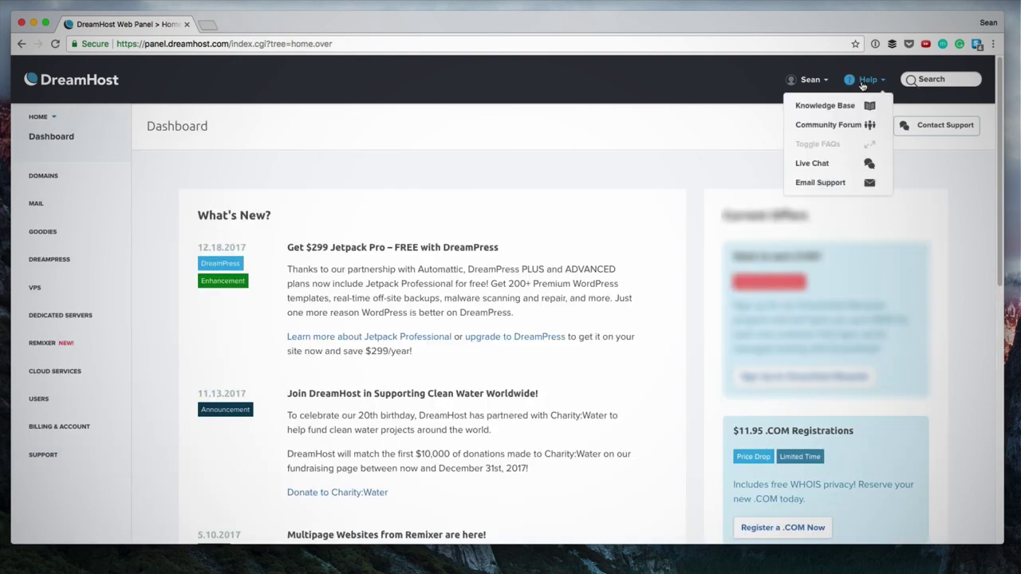
pyautogui.click(820, 185)
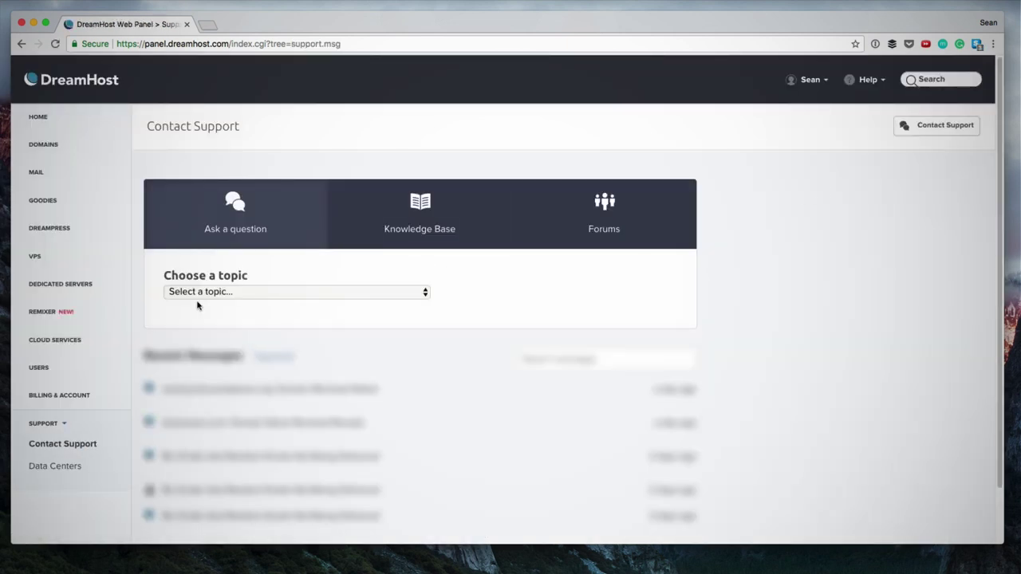
pyautogui.click(228, 293)
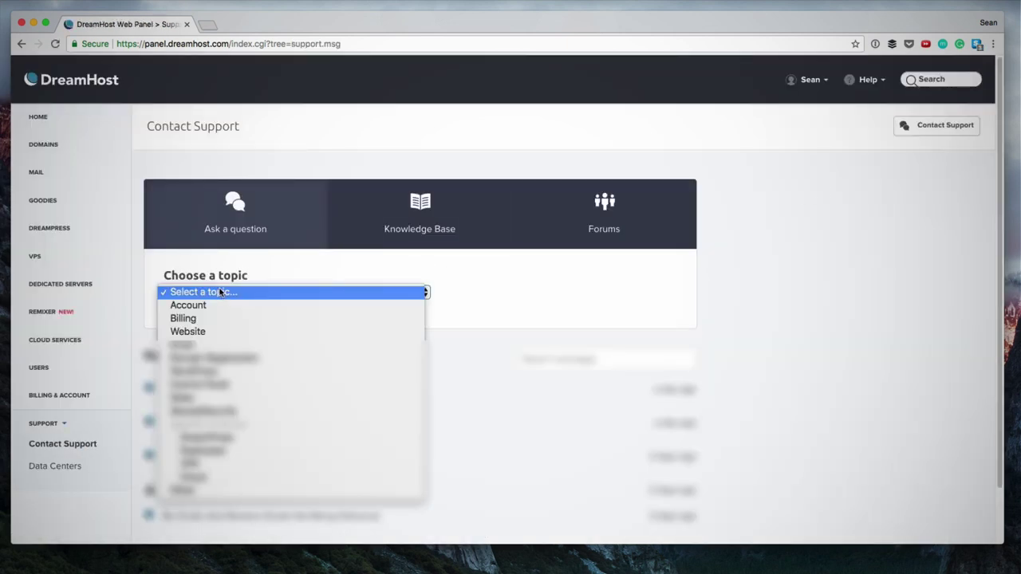
pyautogui.click(207, 331)
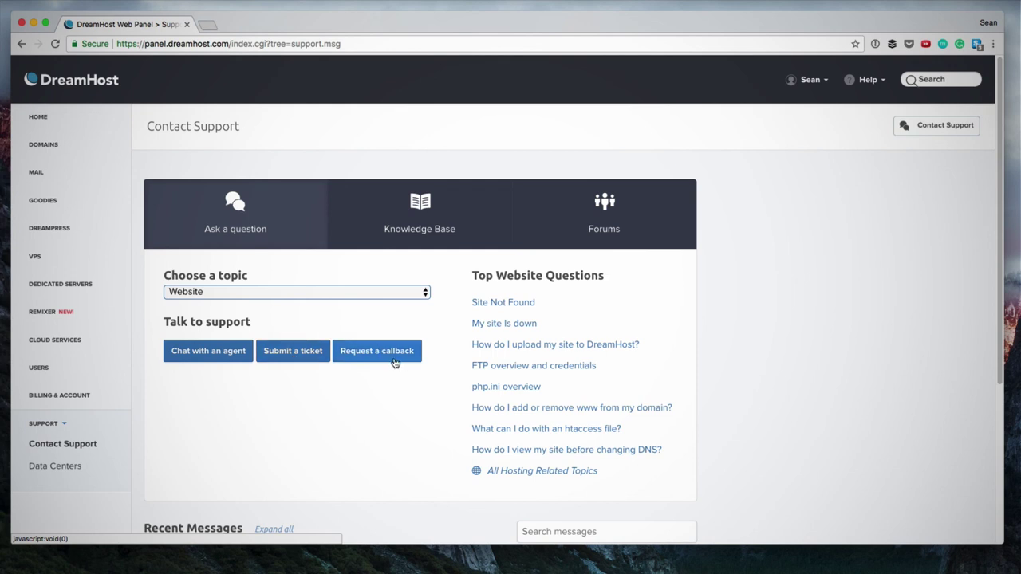
pyautogui.click(281, 362)
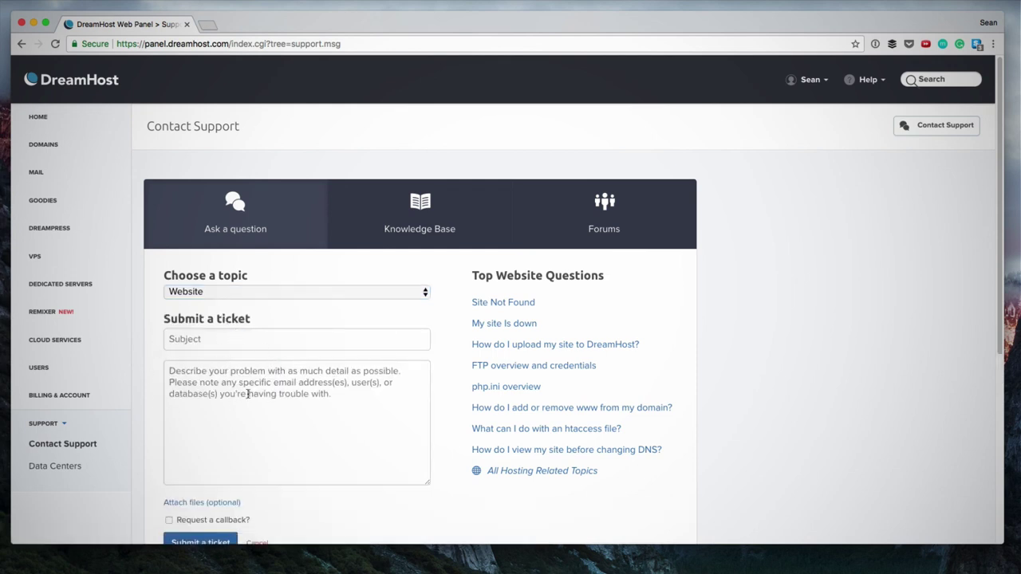
pyautogui.scroll(-1, 257, 396)
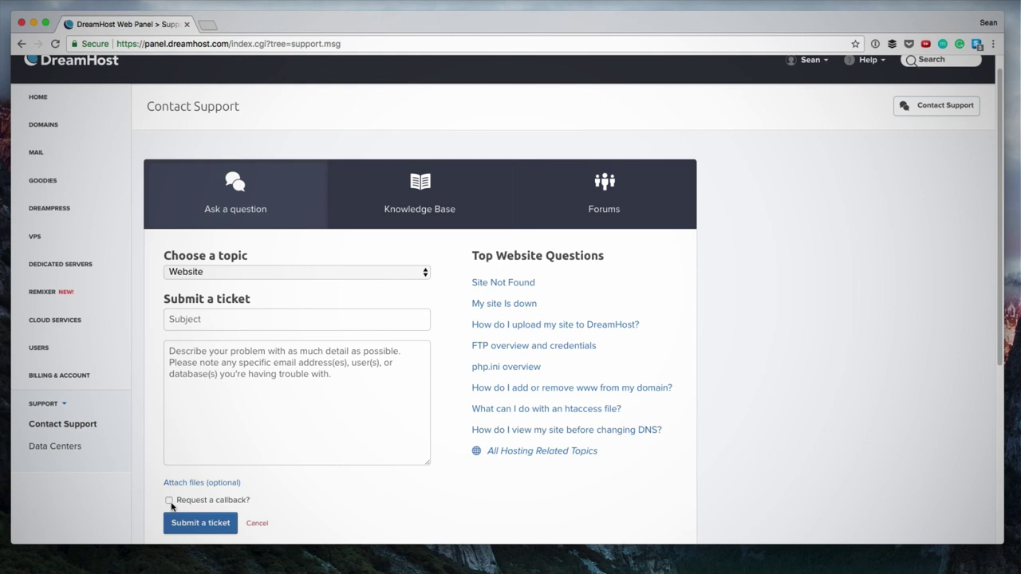
pyautogui.scroll(-1, 303, 510)
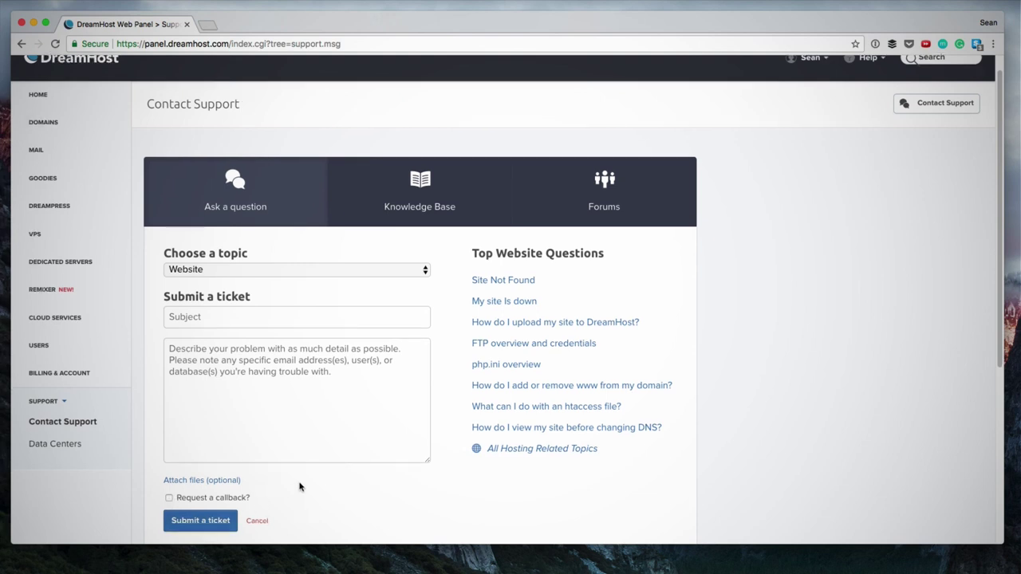